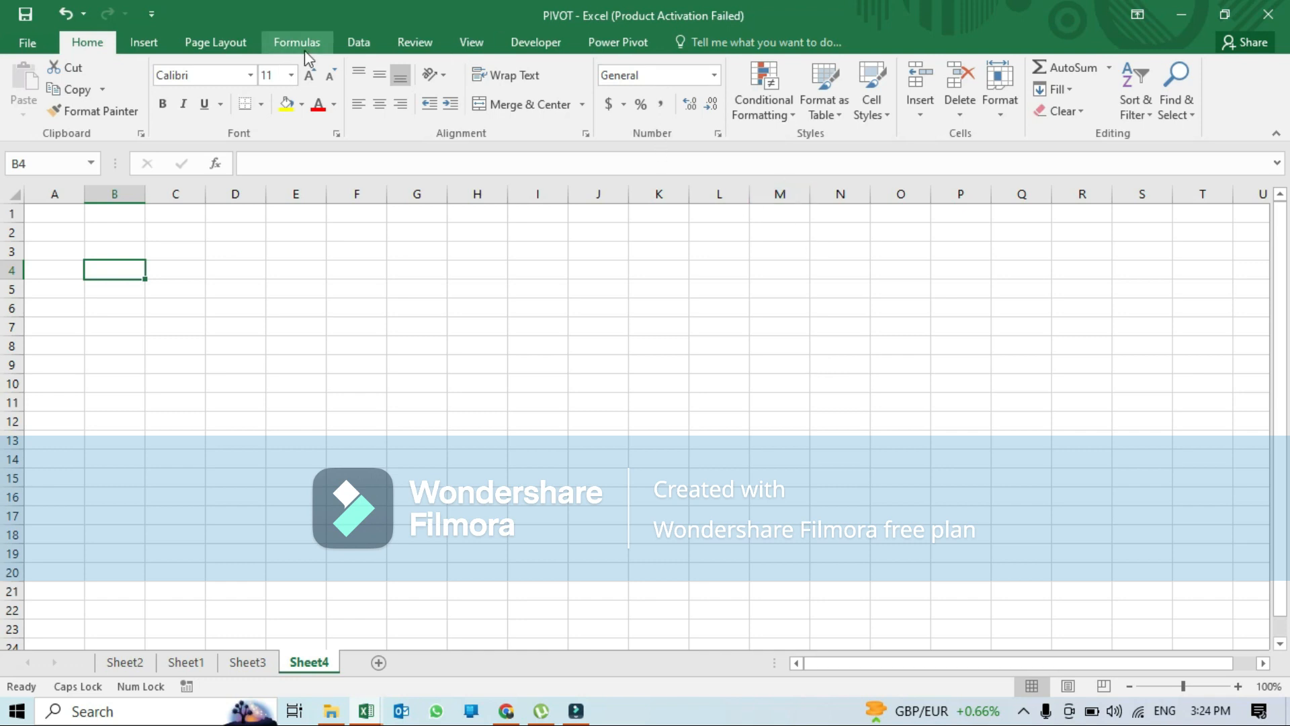
left_click(359, 44)
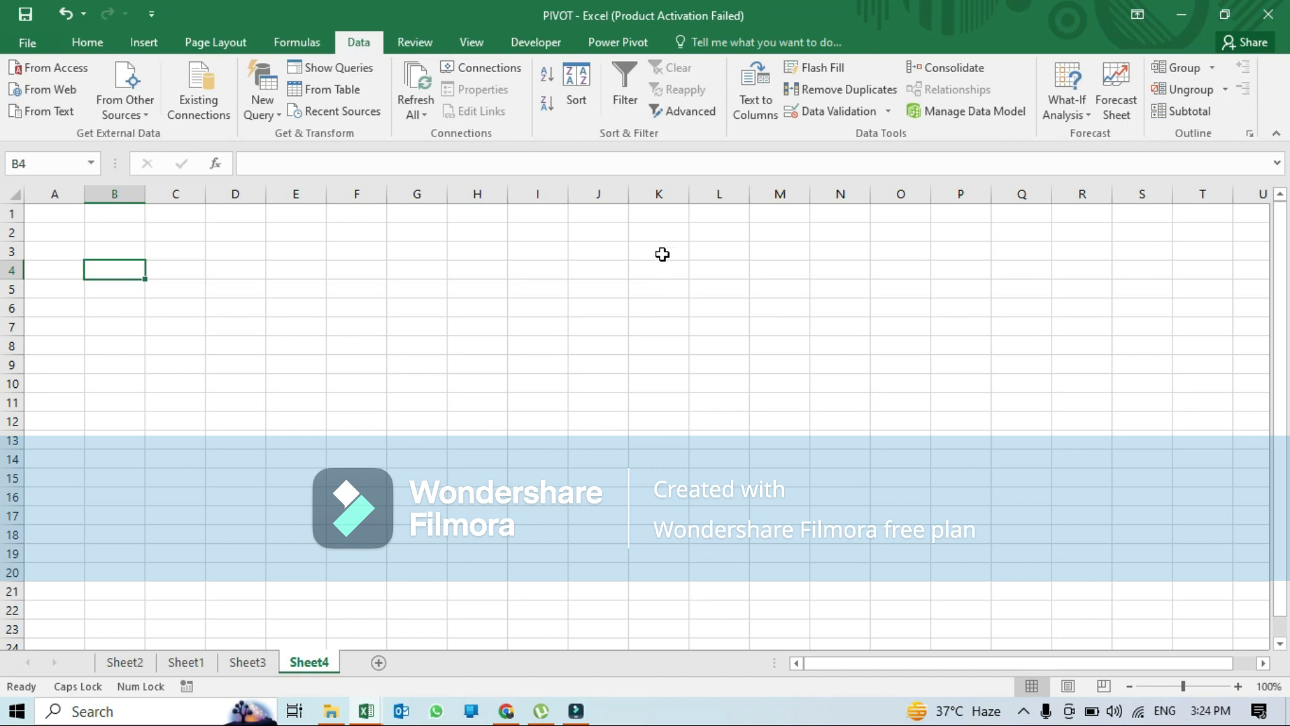
left_click(162, 268)
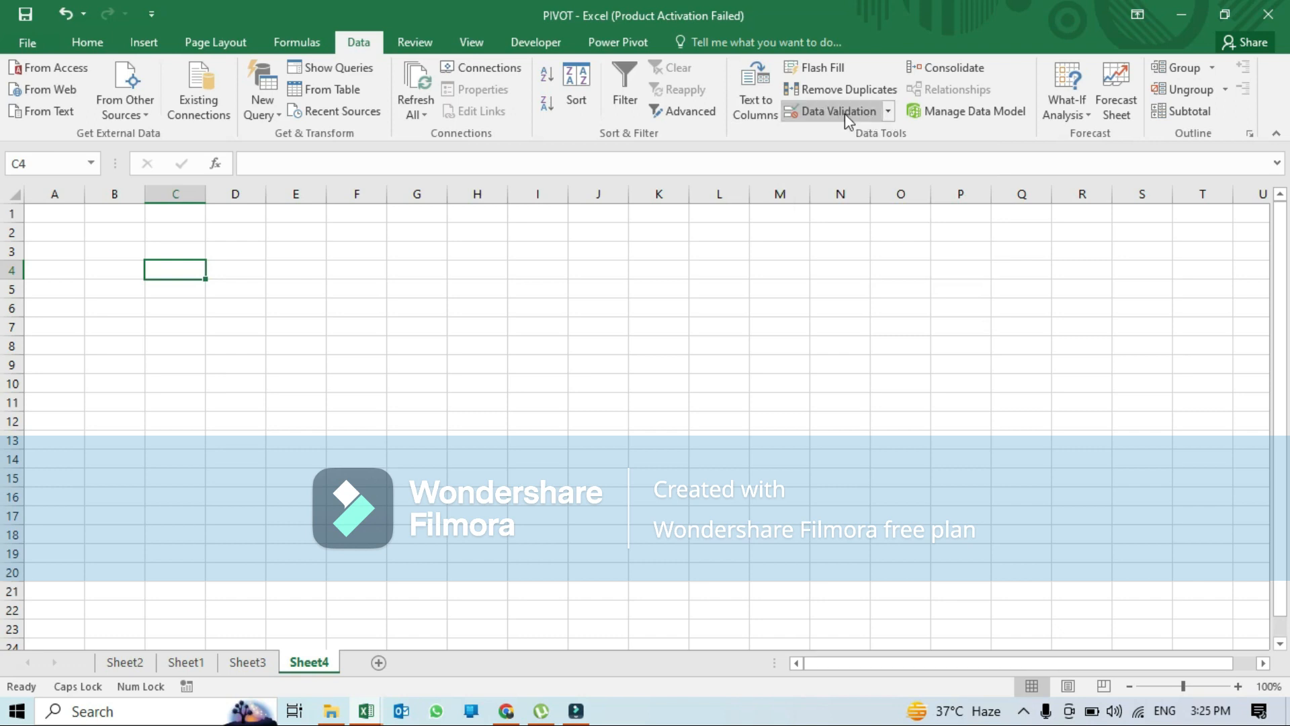
left_click(888, 112)
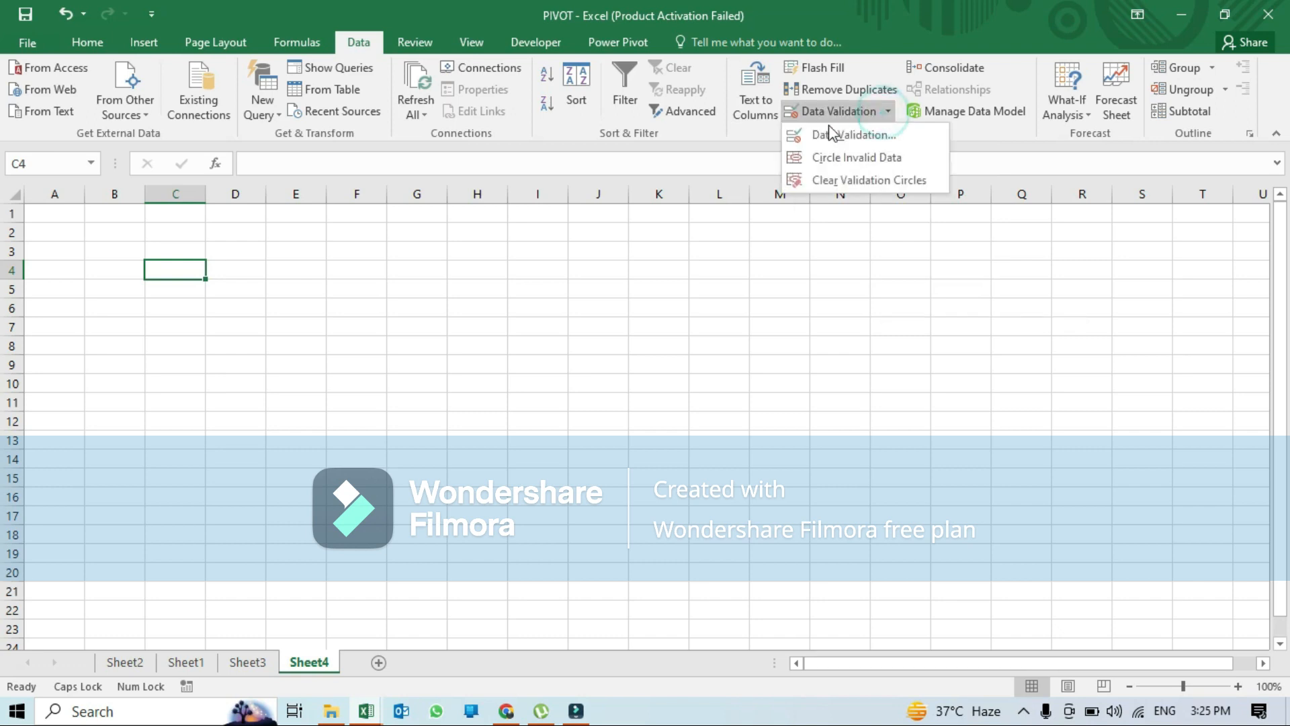
left_click(570, 336)
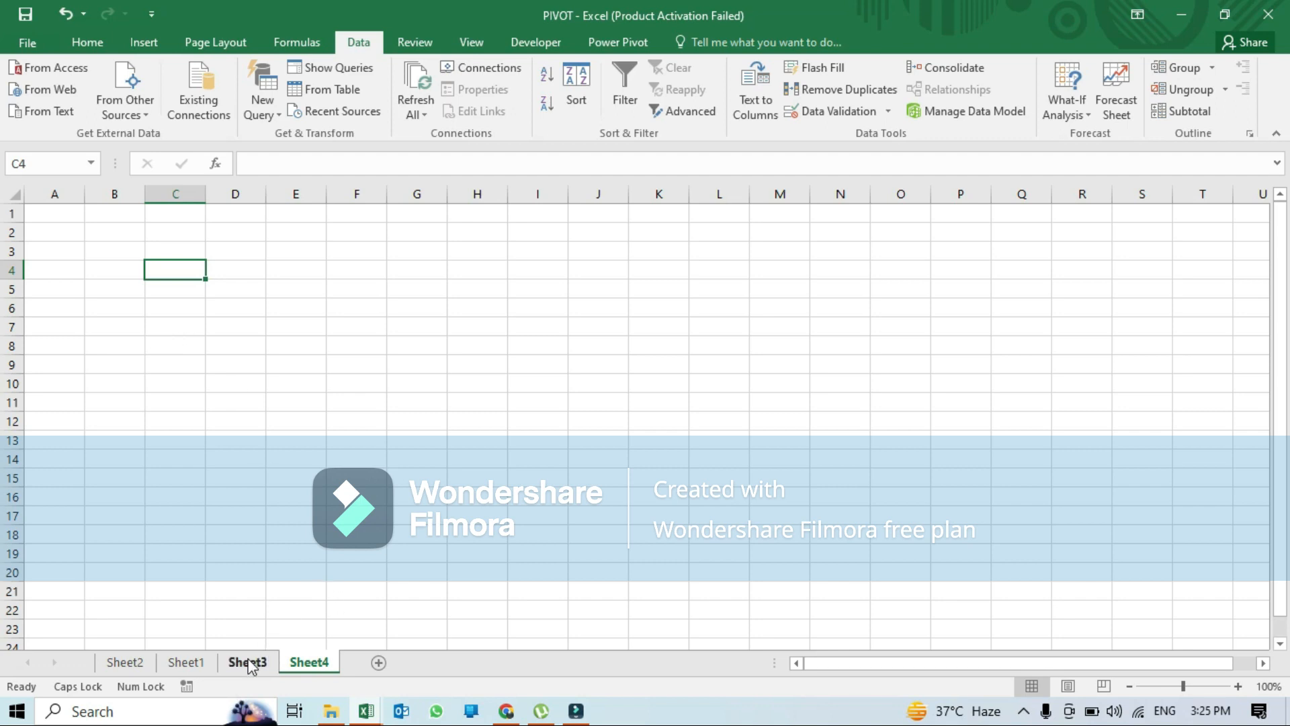
- Look through the category list in column C of Sheet3, starting at cell C4
left_click(248, 663)
left_click(271, 264)
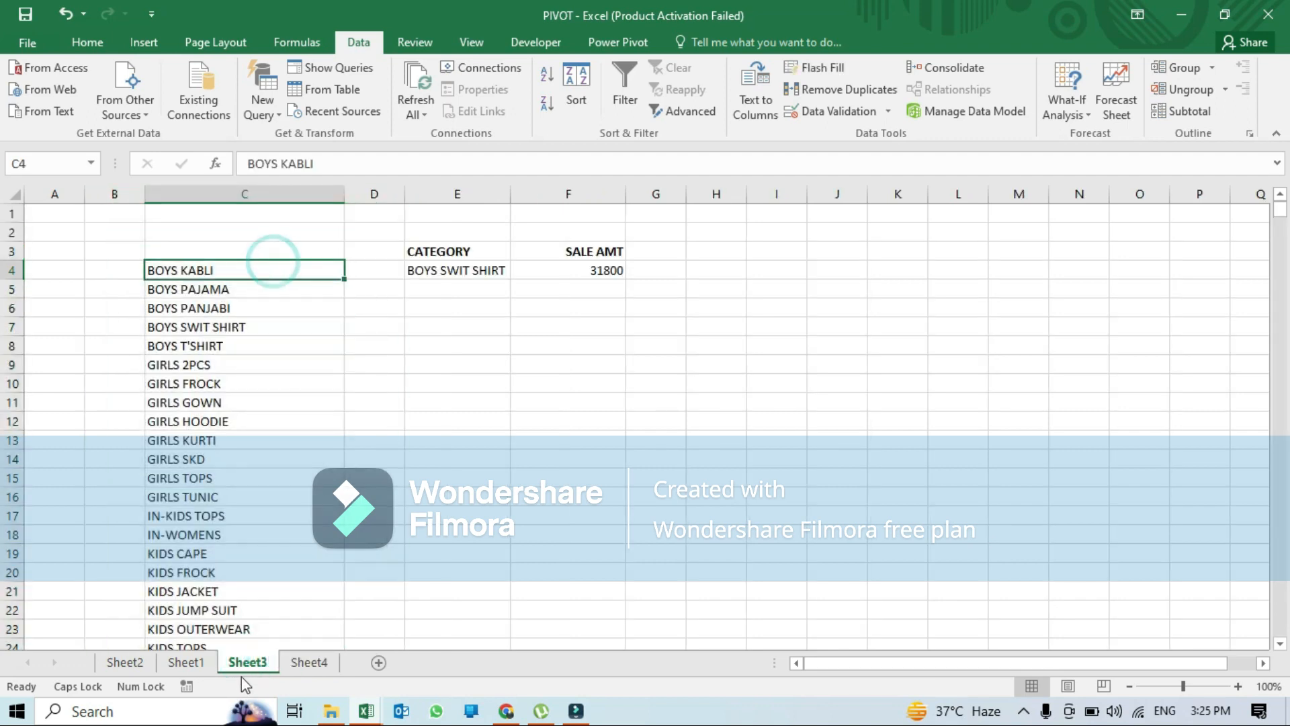
scroll(257, 374, "down", 16)
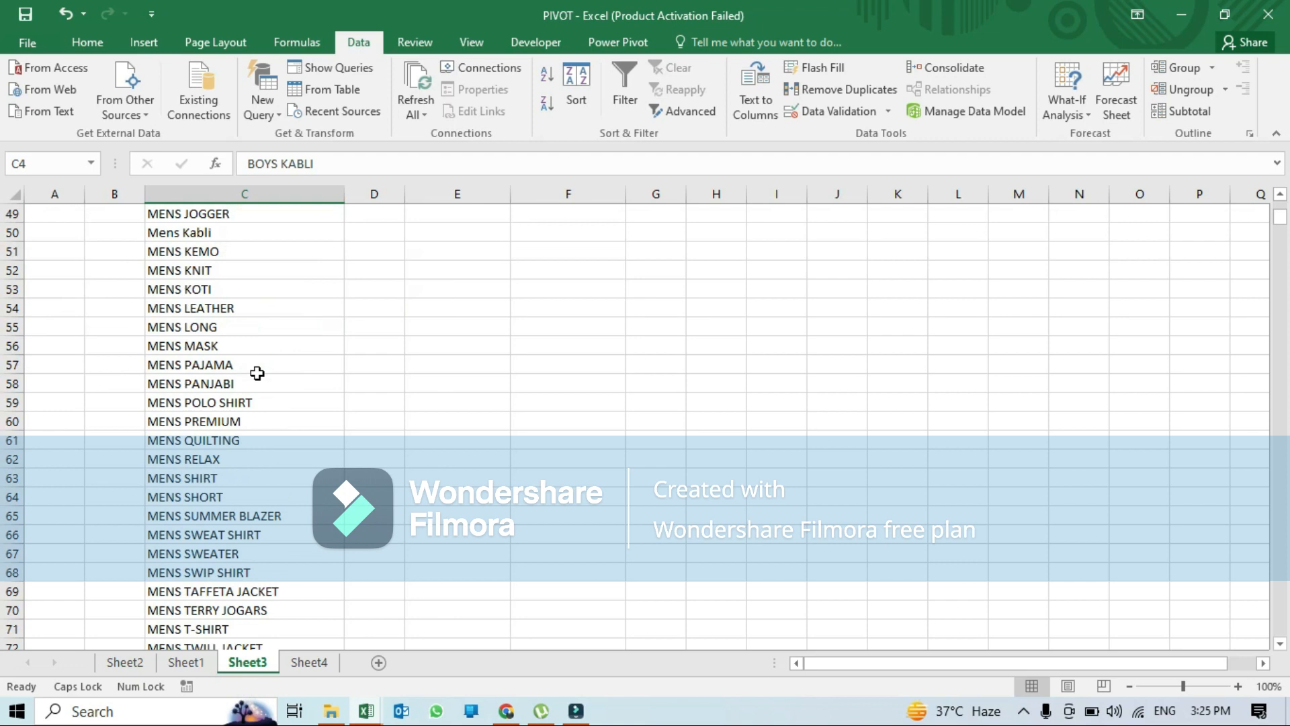
scroll(257, 374, "up", 16)
left_click(225, 272)
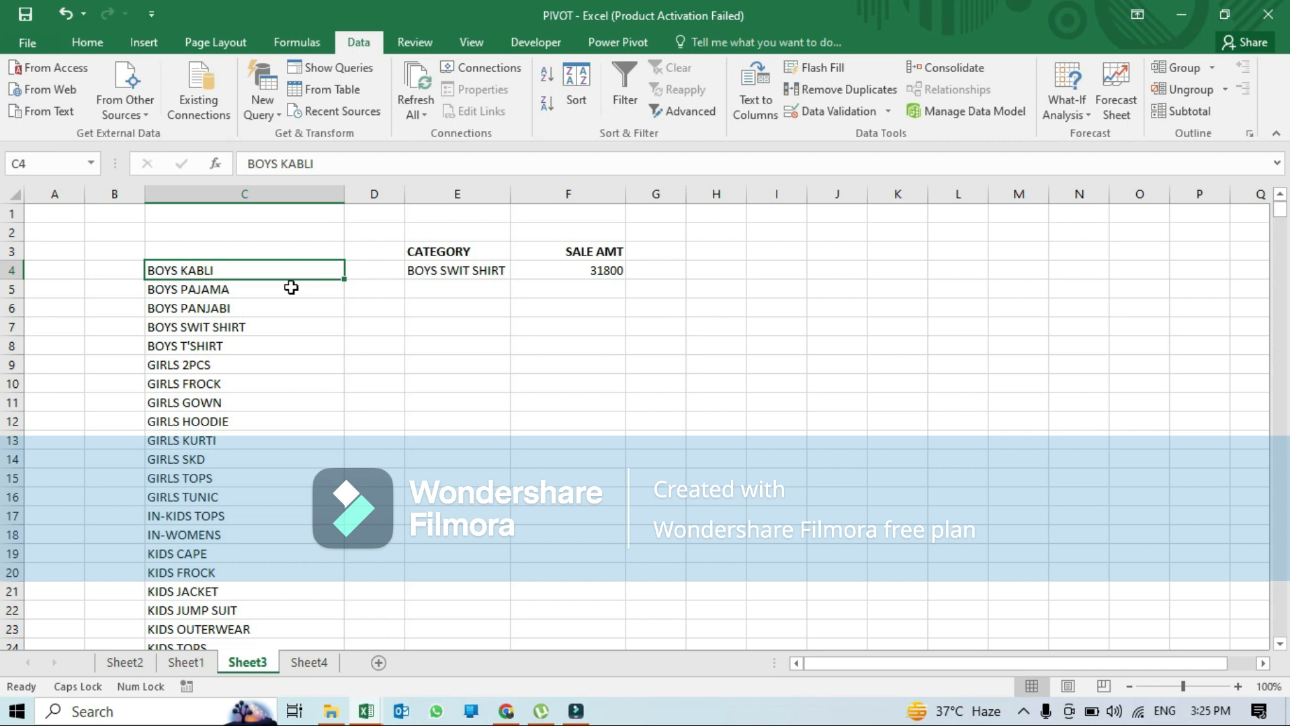
left_click(230, 251)
left_click(230, 270)
scroll(256, 289, "down", 4)
scroll(256, 289, "up", 4)
- Select all of column C on Sheet3 to check how many categories it holds, viewing the full list
left_click(285, 196)
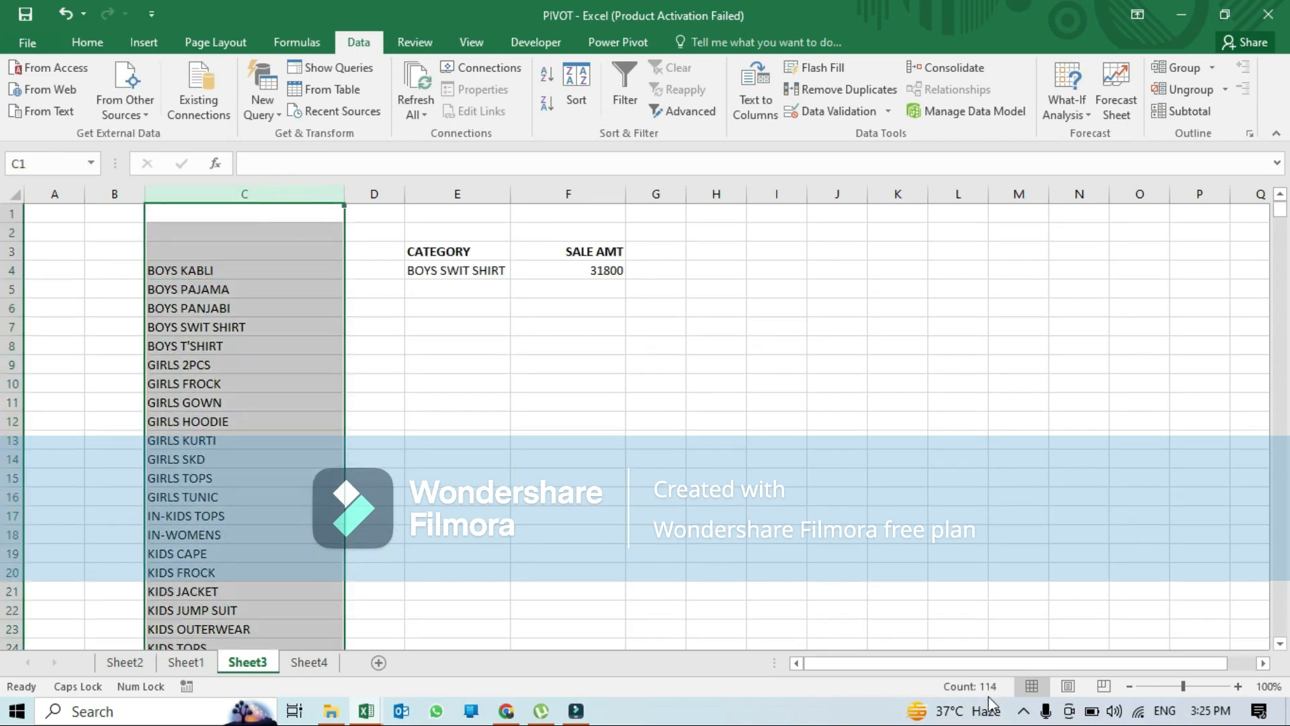
scroll(273, 461, "down", 16)
scroll(275, 459, "down", 12)
scroll(276, 456, "up", 20)
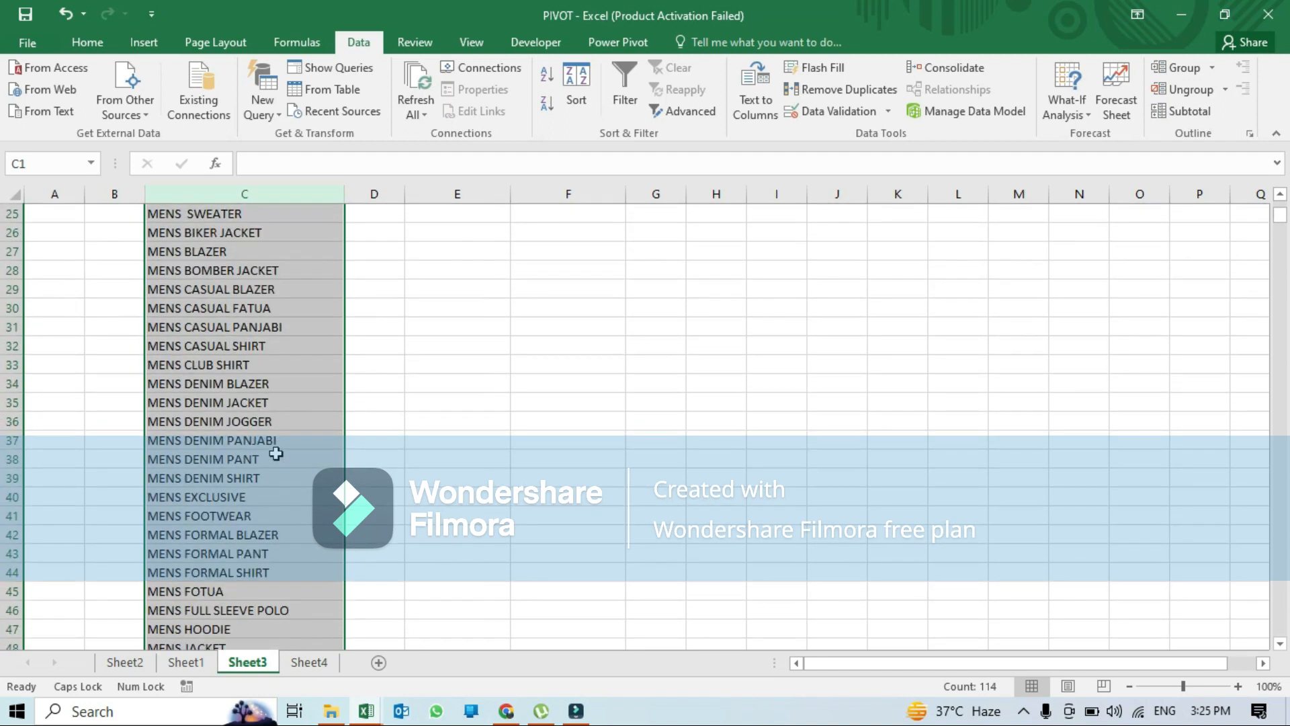
scroll(268, 437, "up", 8)
- Examine individual category entries in column C, from BOYS KABLI down to KIDS FROCK, and return to C4
left_click(193, 271)
left_click(199, 289)
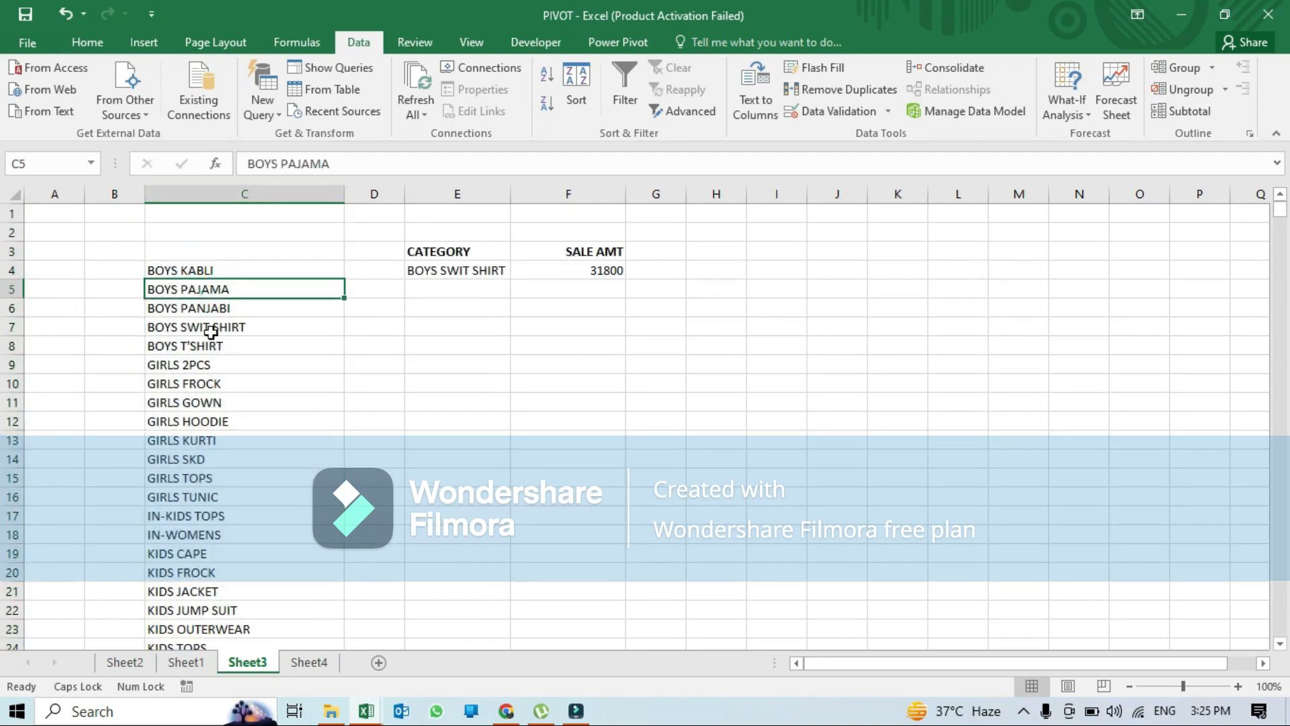
left_click(215, 308)
left_click(249, 327)
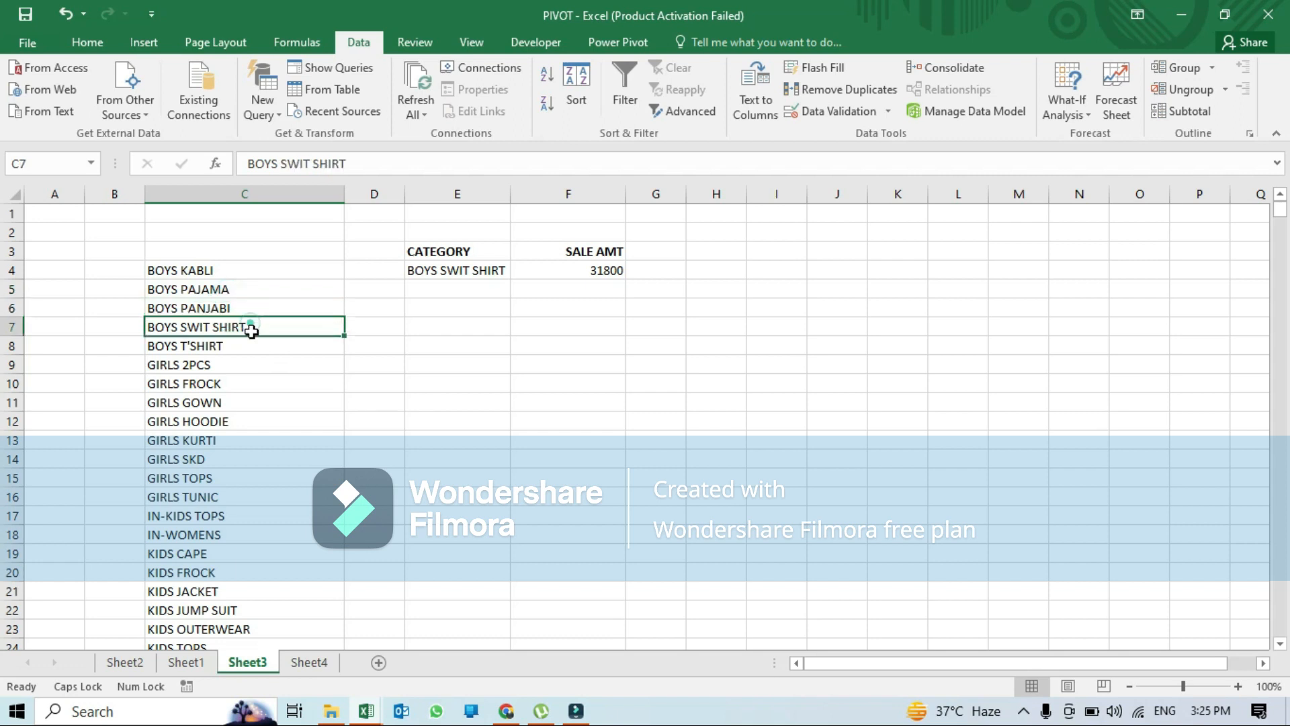
left_click(238, 346)
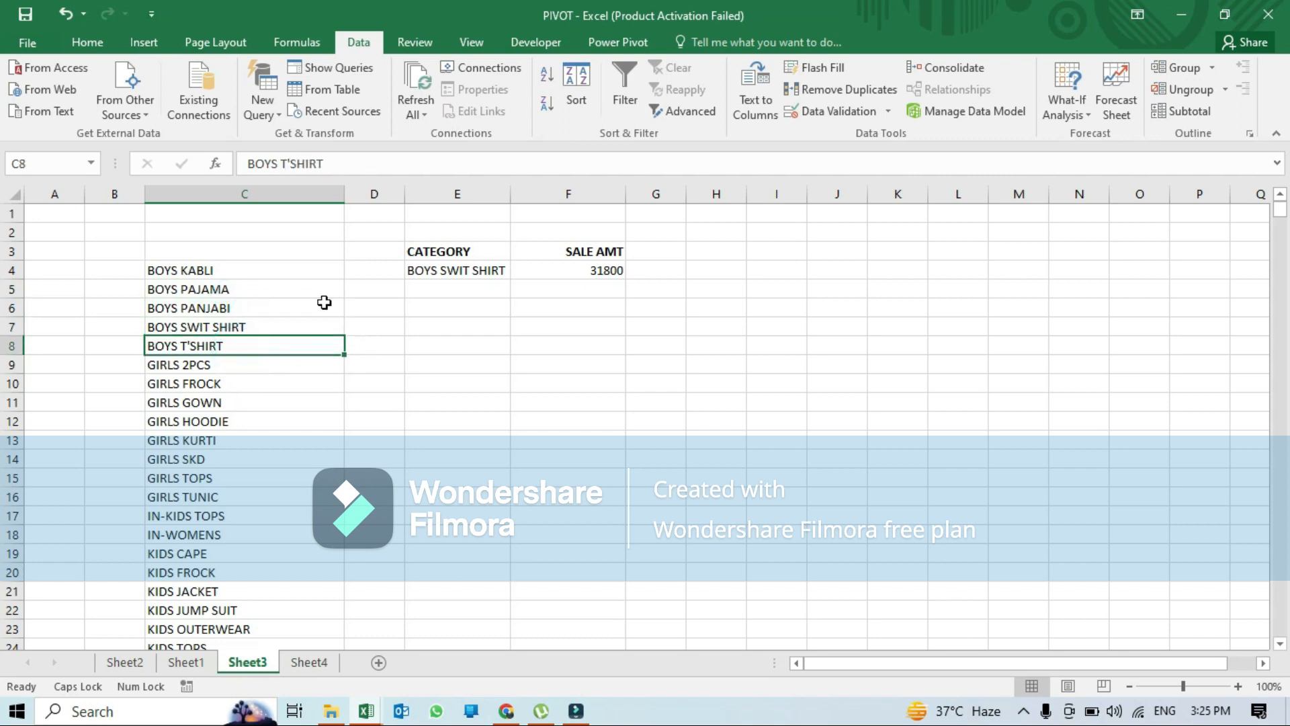
left_click_drag(293, 269, 271, 633)
left_click(270, 572)
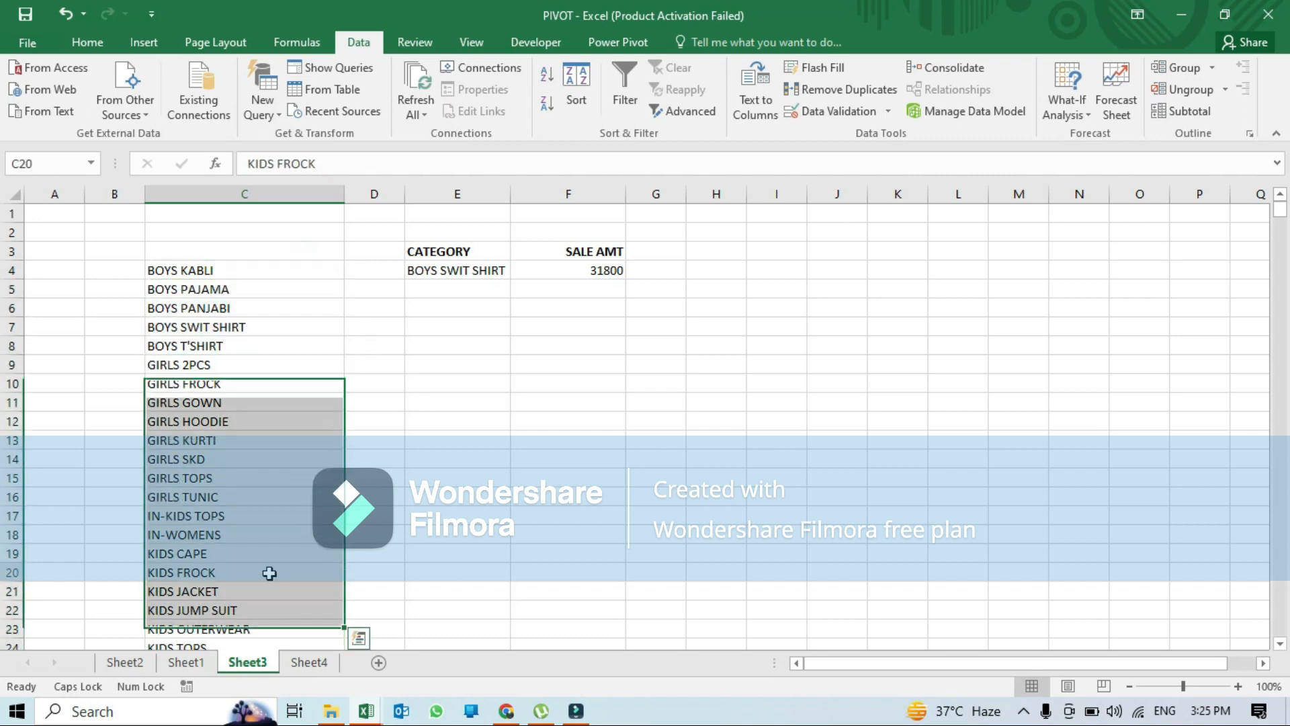
left_click(262, 404)
left_click(303, 268)
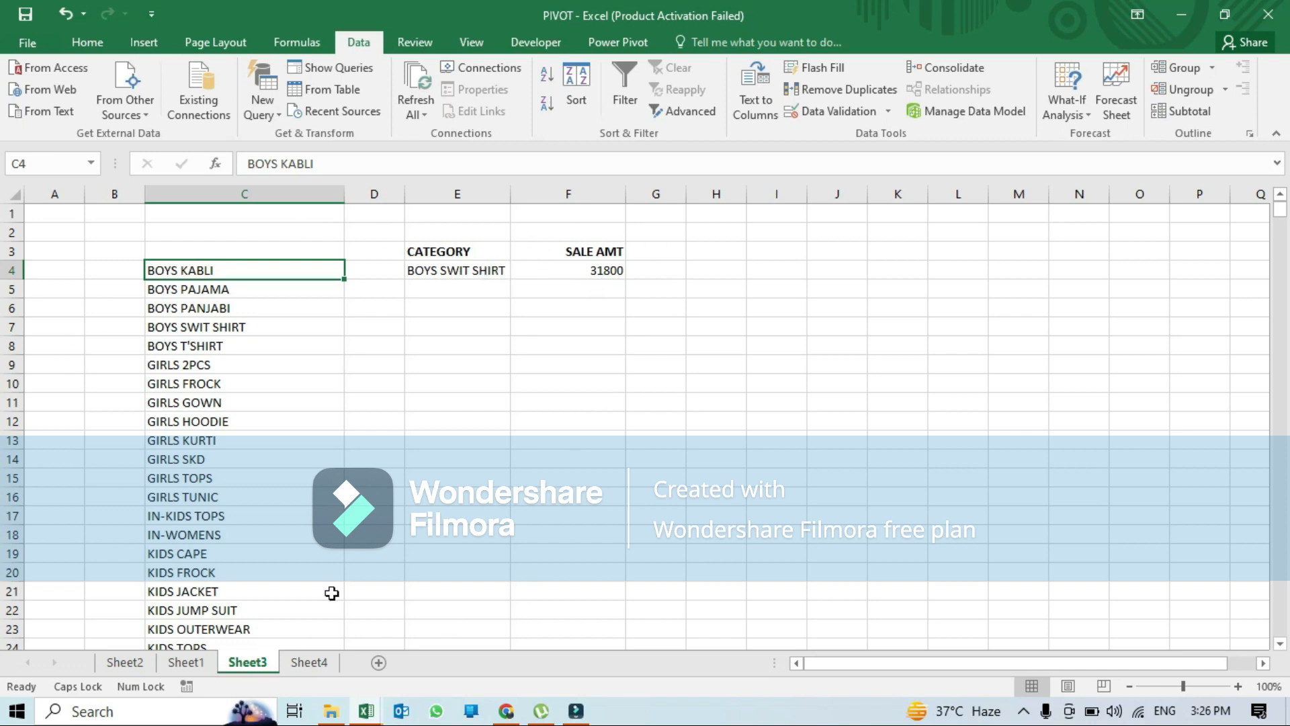
- Choose BOYS PANJABI in the CATEGORY drop-down of E4 and inspect the SALE AMT formula in F4
left_click(470, 269)
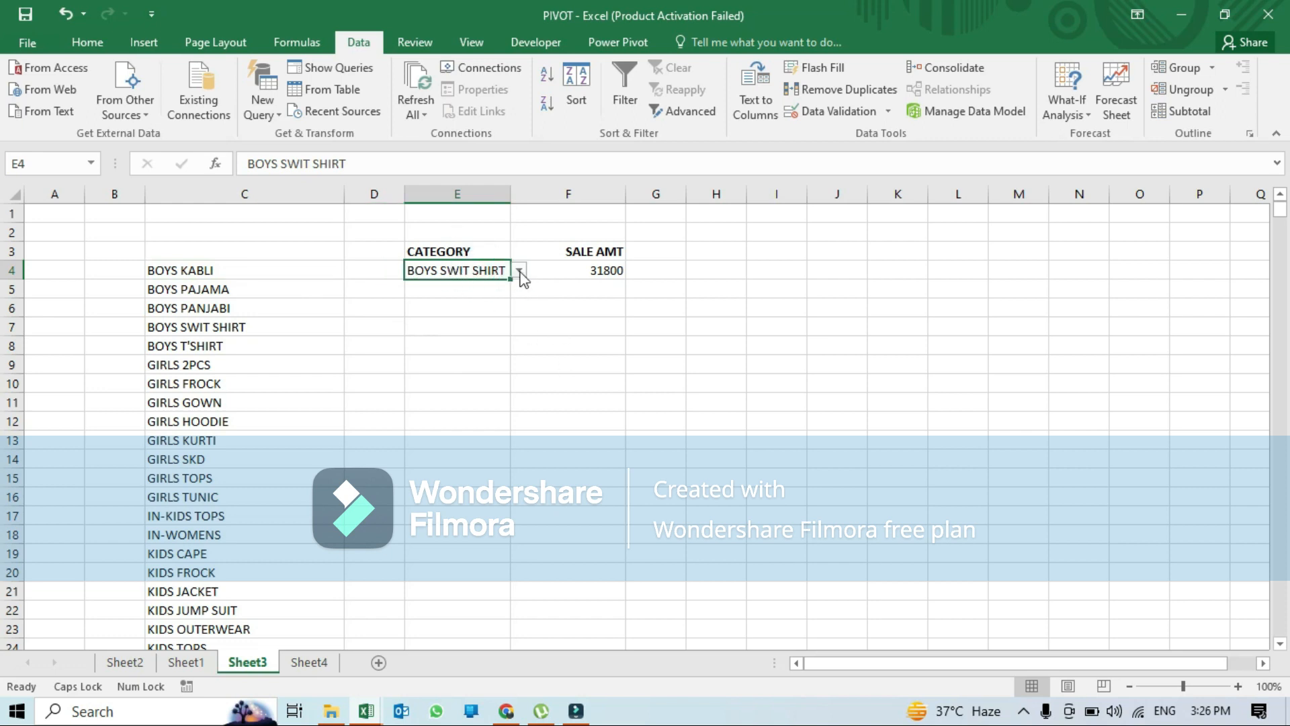
left_click(519, 271)
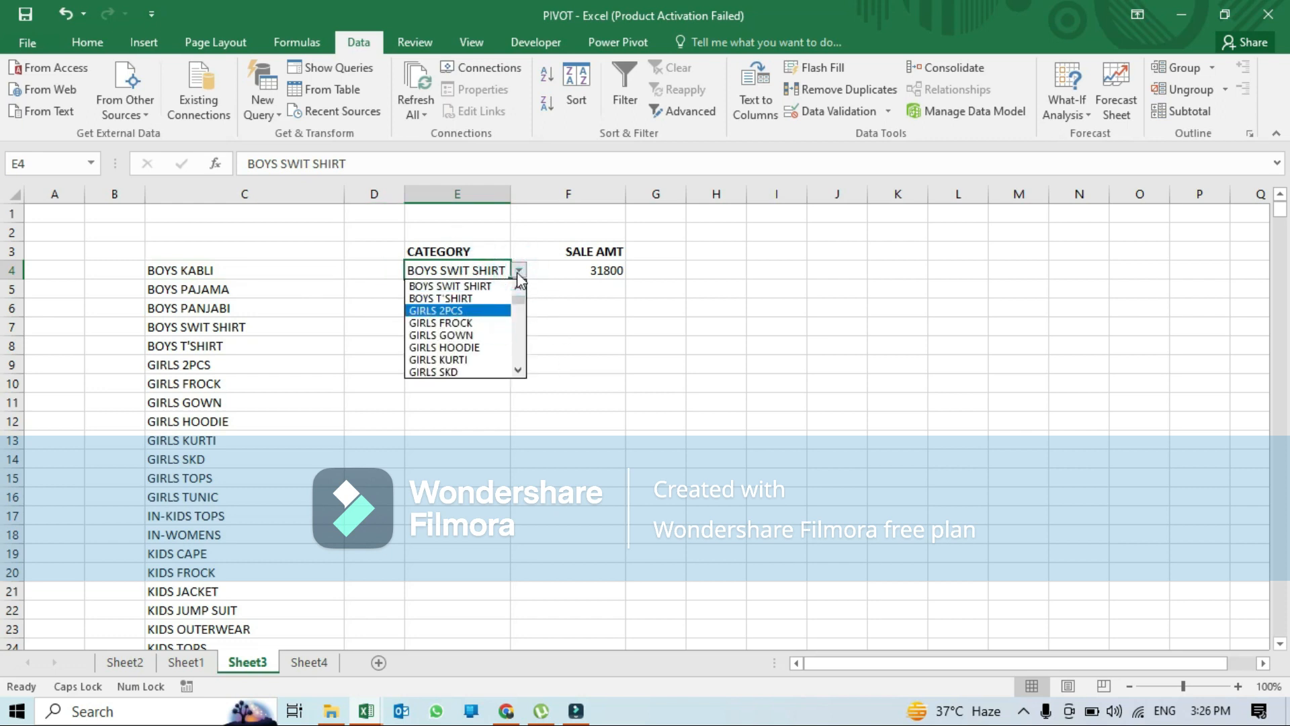
scroll(515, 304, "up", 1)
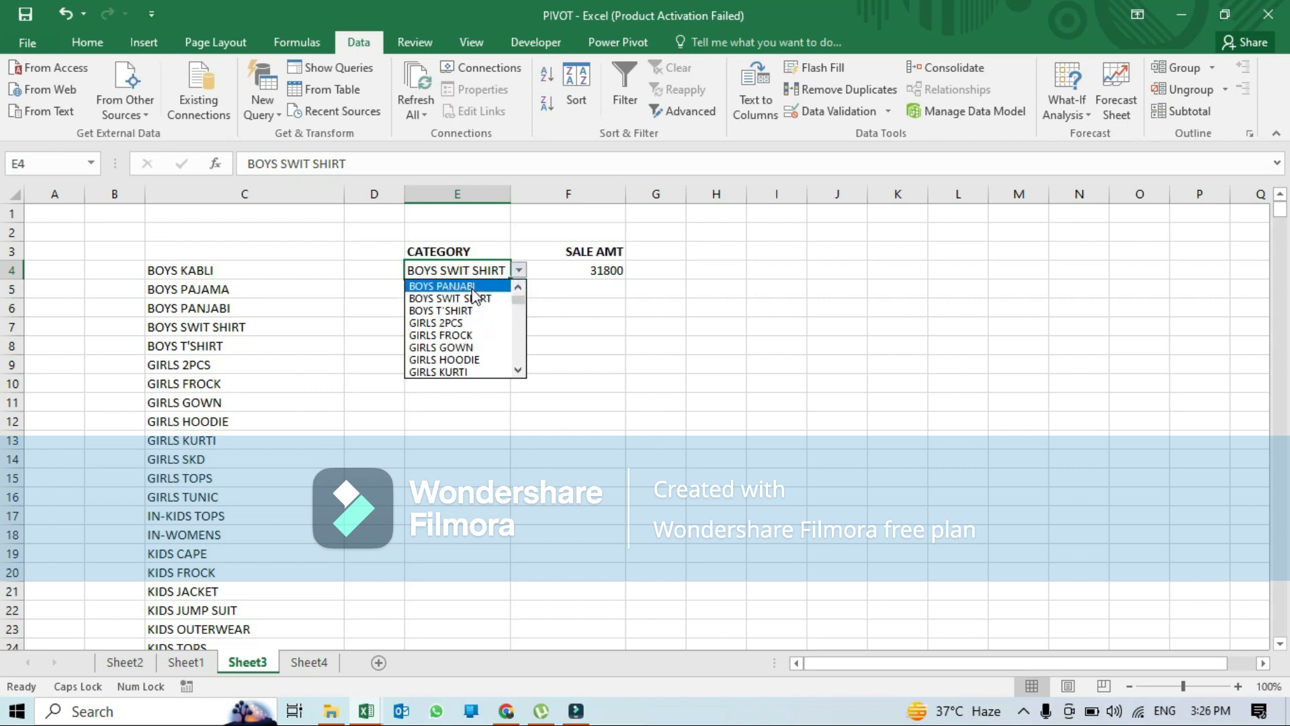
left_click(471, 298)
left_click(580, 272)
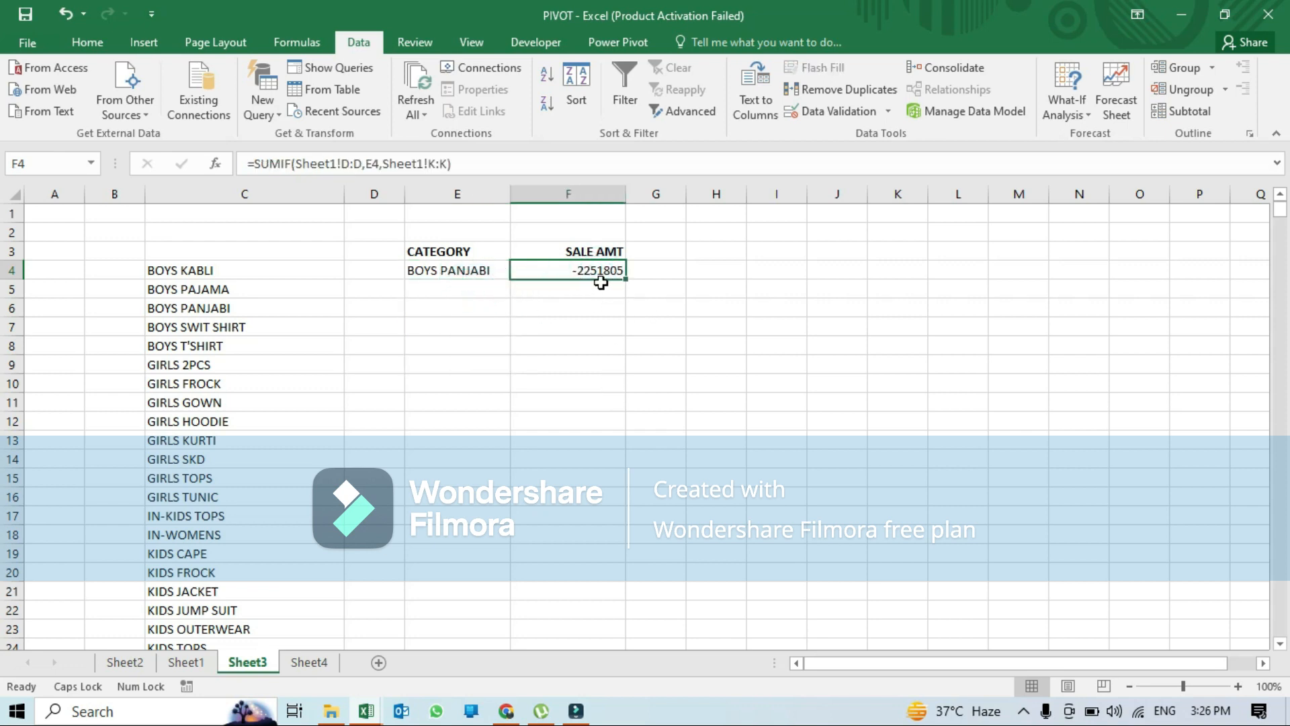
left_click(476, 268)
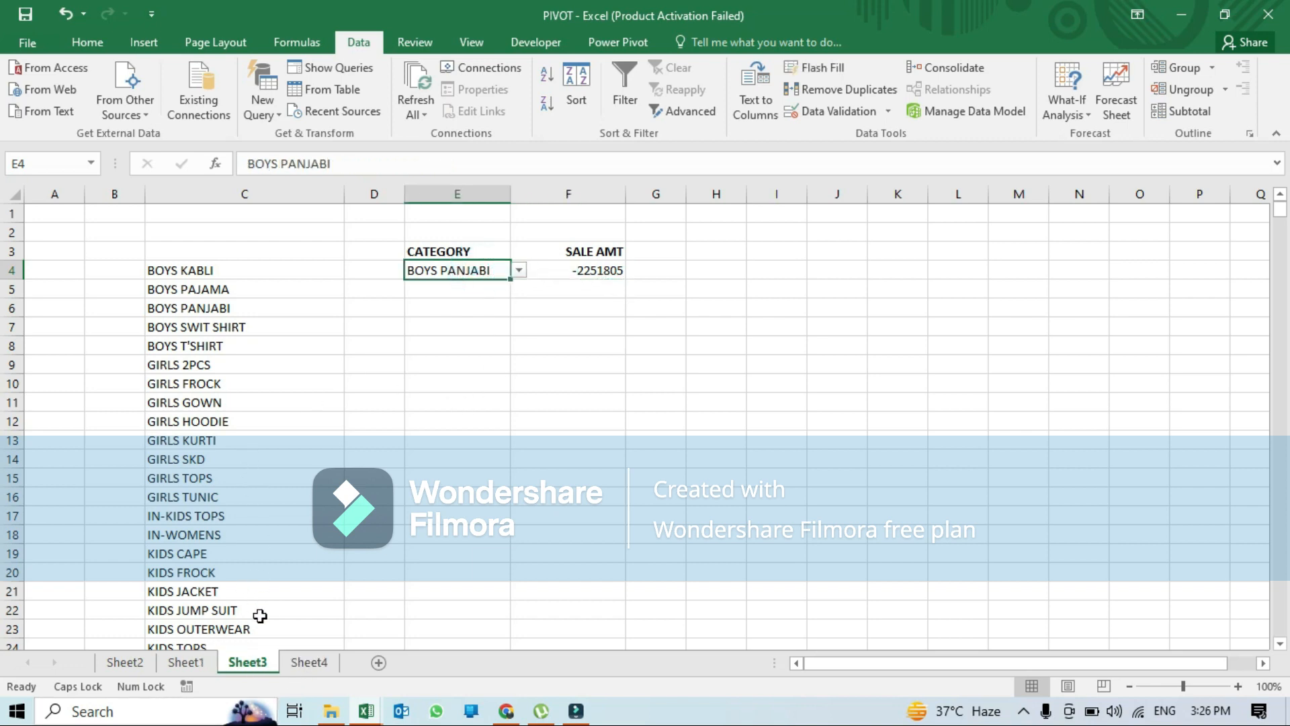
left_click(520, 272)
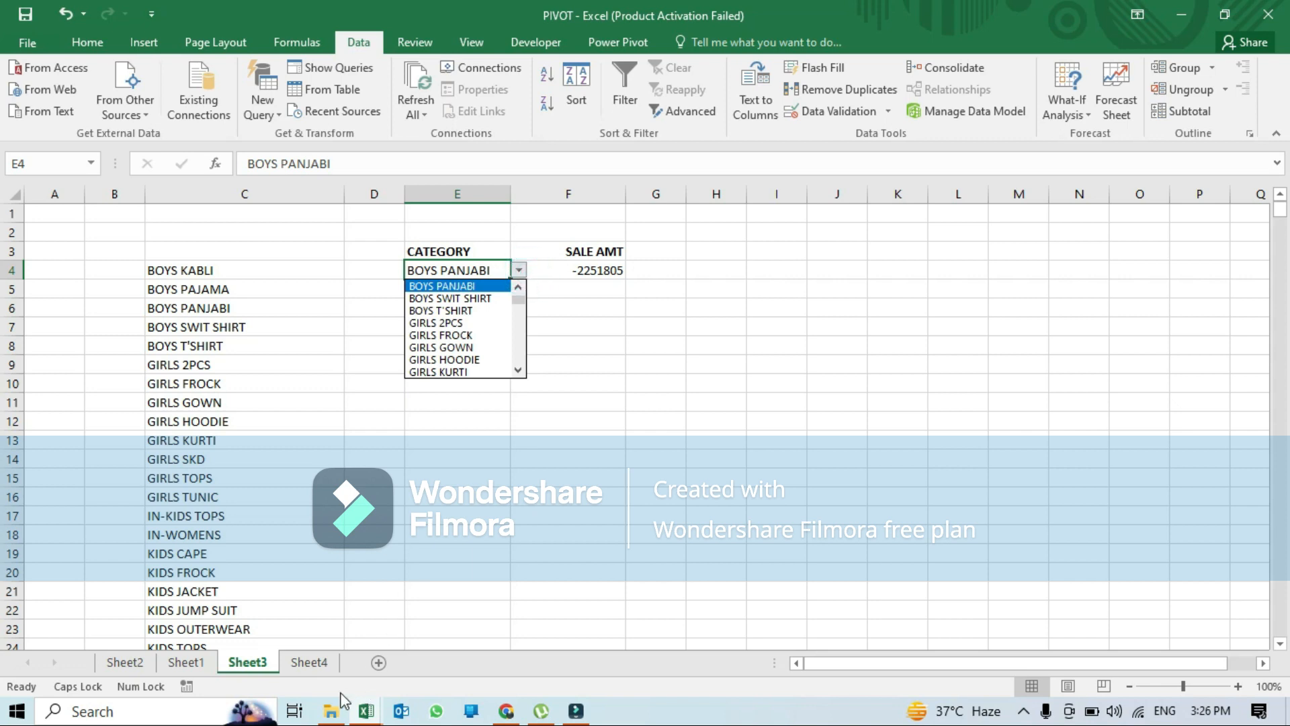
left_click(320, 670)
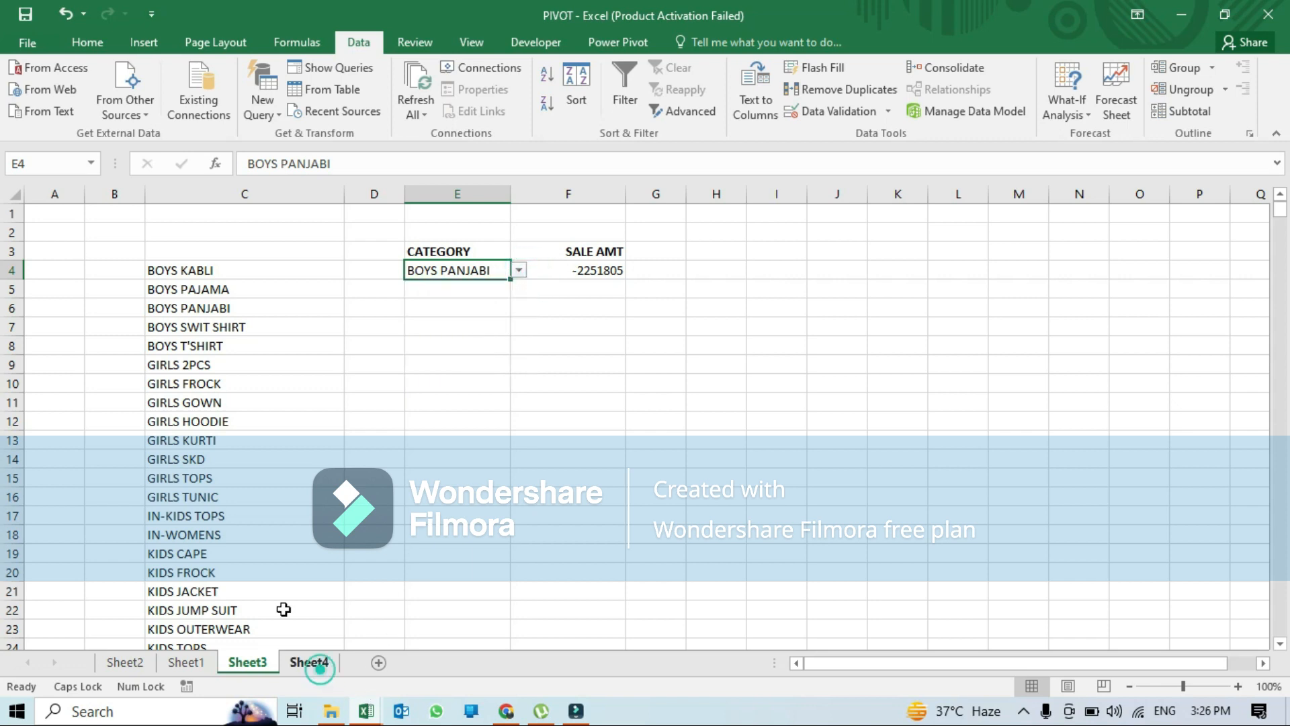
- Copy the categories in C4:C117 of Sheet3, paste them as values at C4 of Sheet4, and fit column C to its contents
left_click(237, 270)
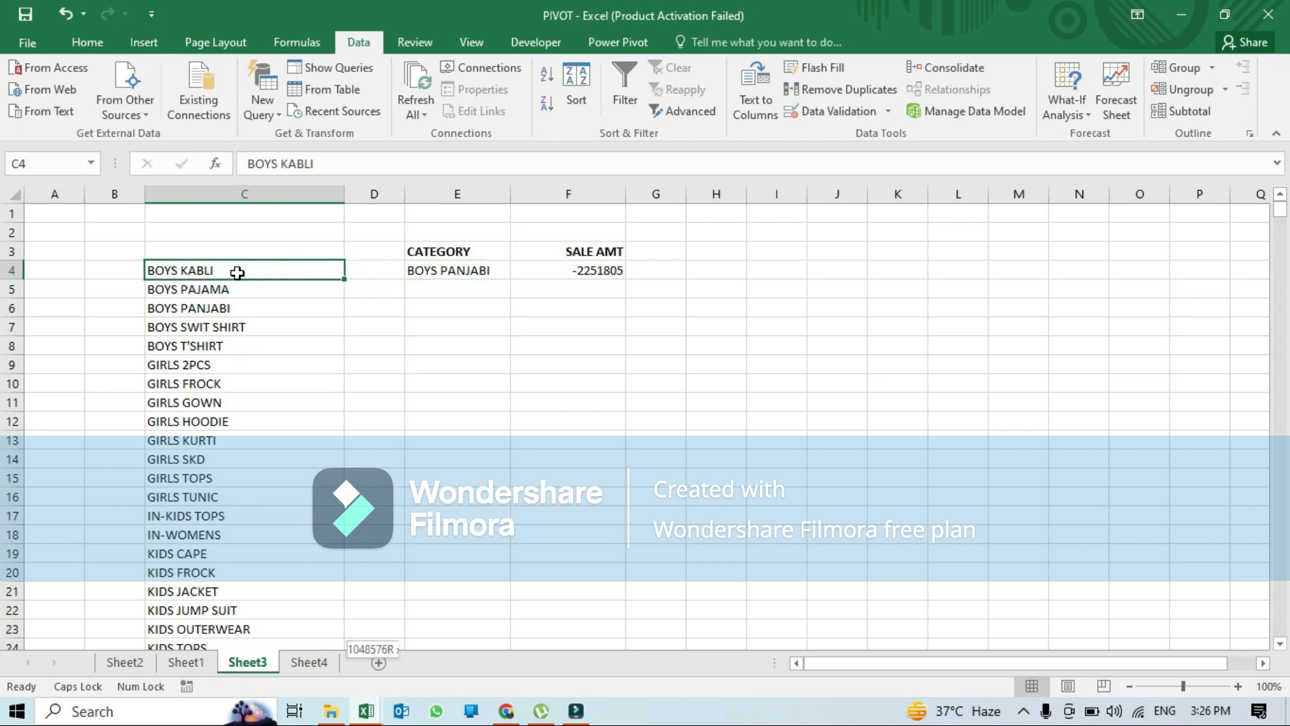
key("ctrl+shift+Down")
key("ctrl+c")
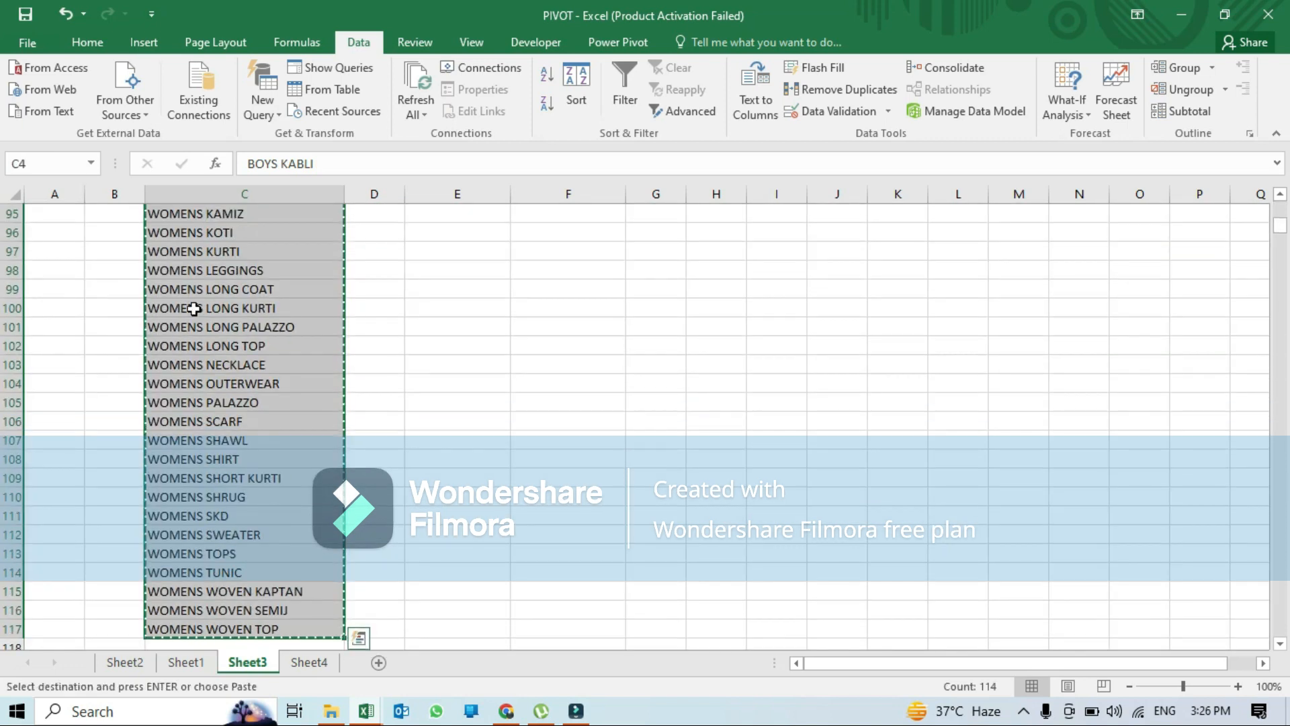
left_click(310, 664)
right_click(176, 272)
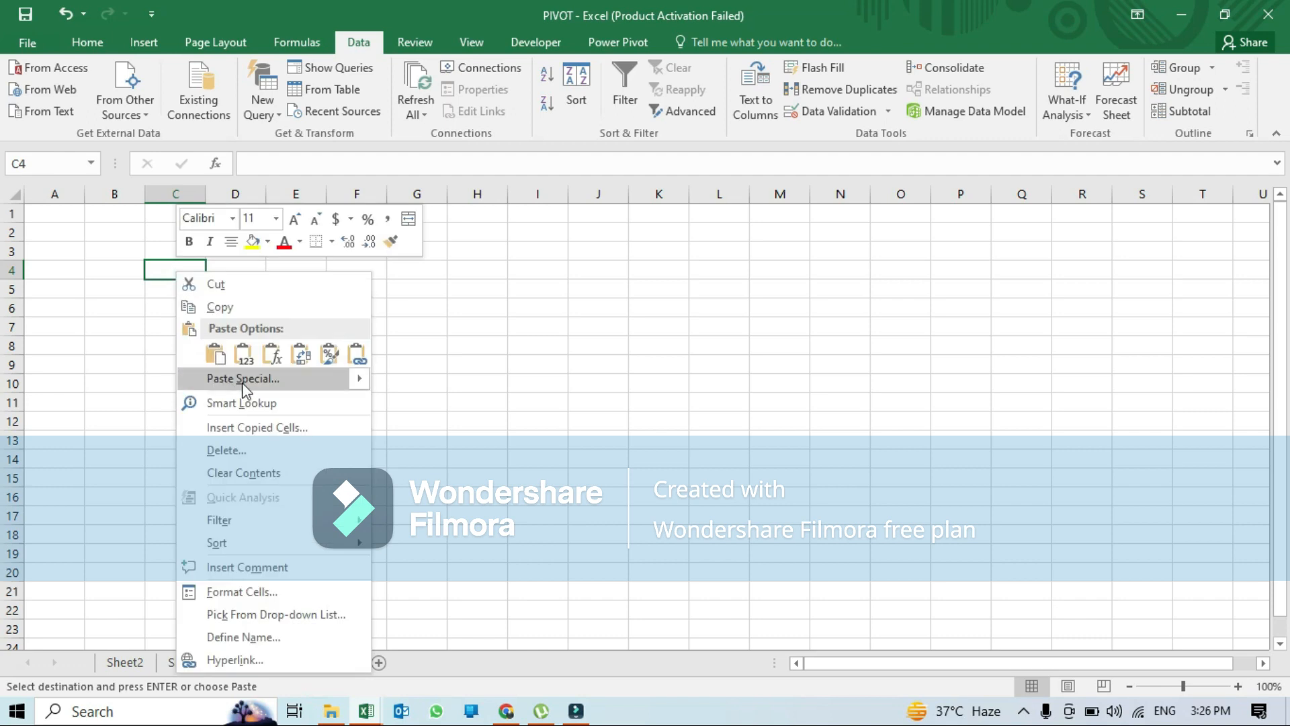
left_click(242, 350)
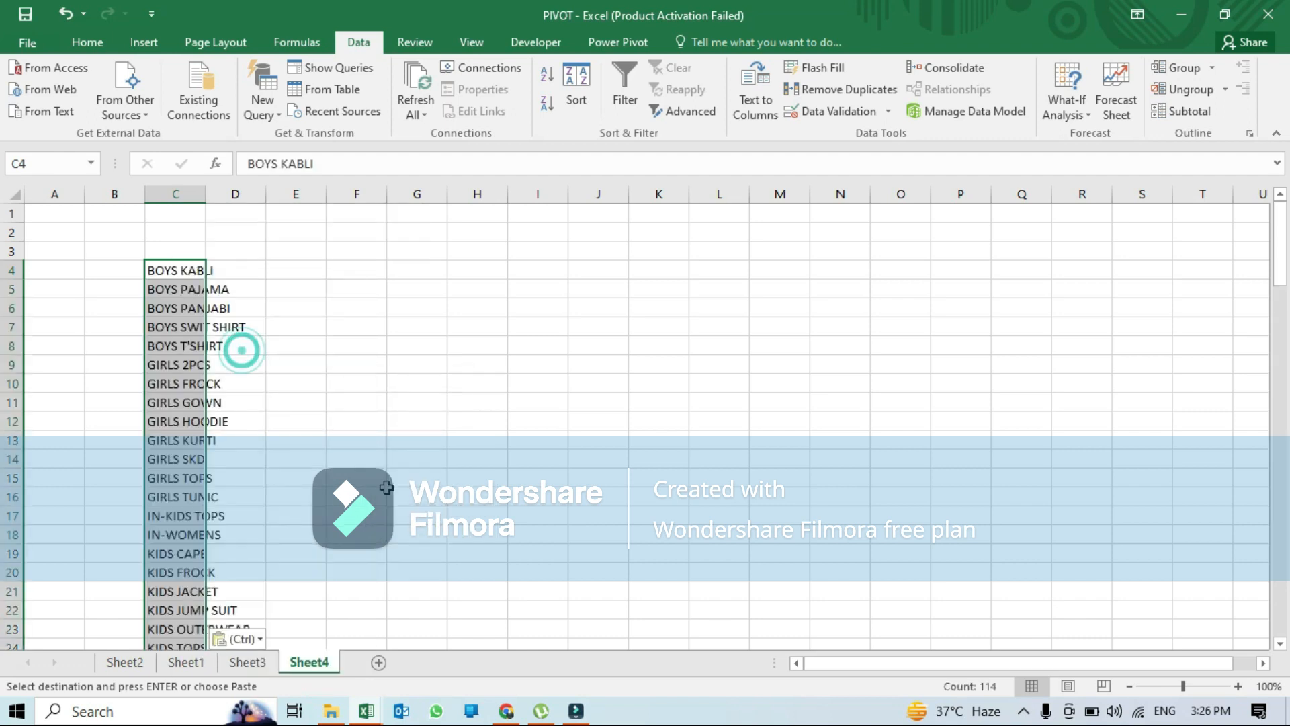
double_click(206, 194)
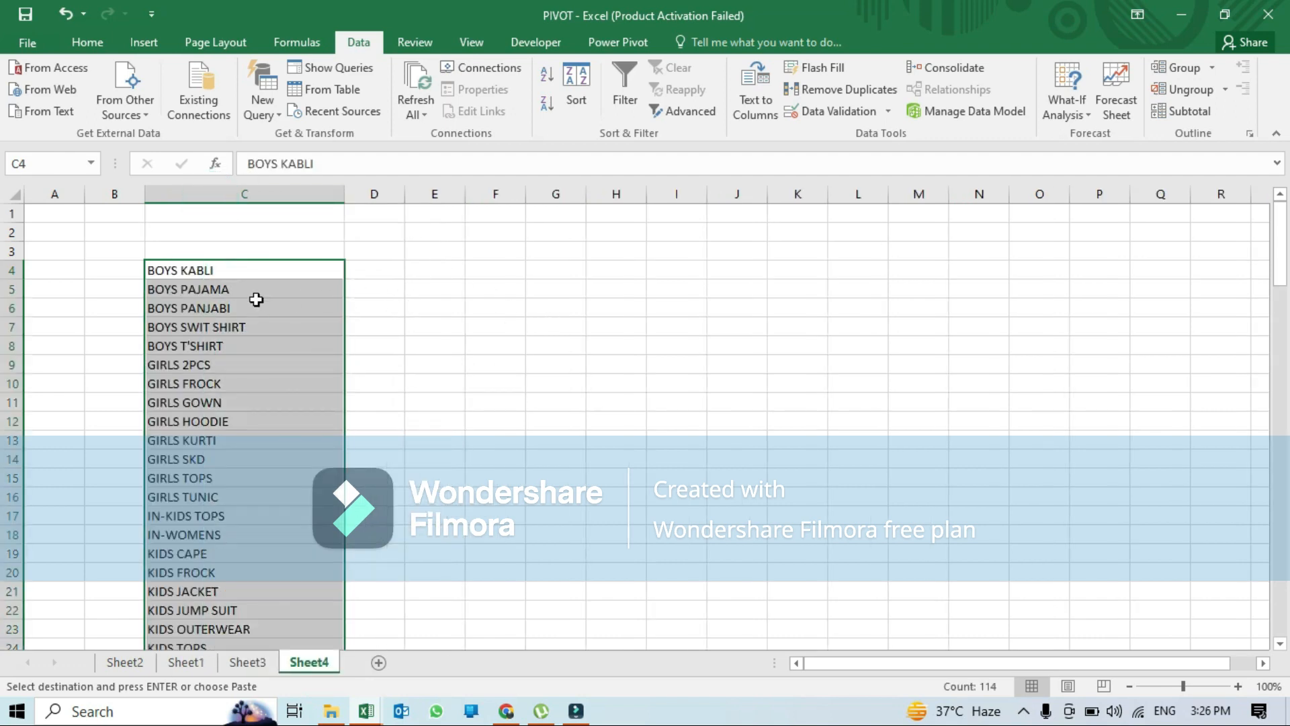
- Add a List data validation to cell G4 with the categories in =$C$4:$C$117 as its source
left_click(576, 270)
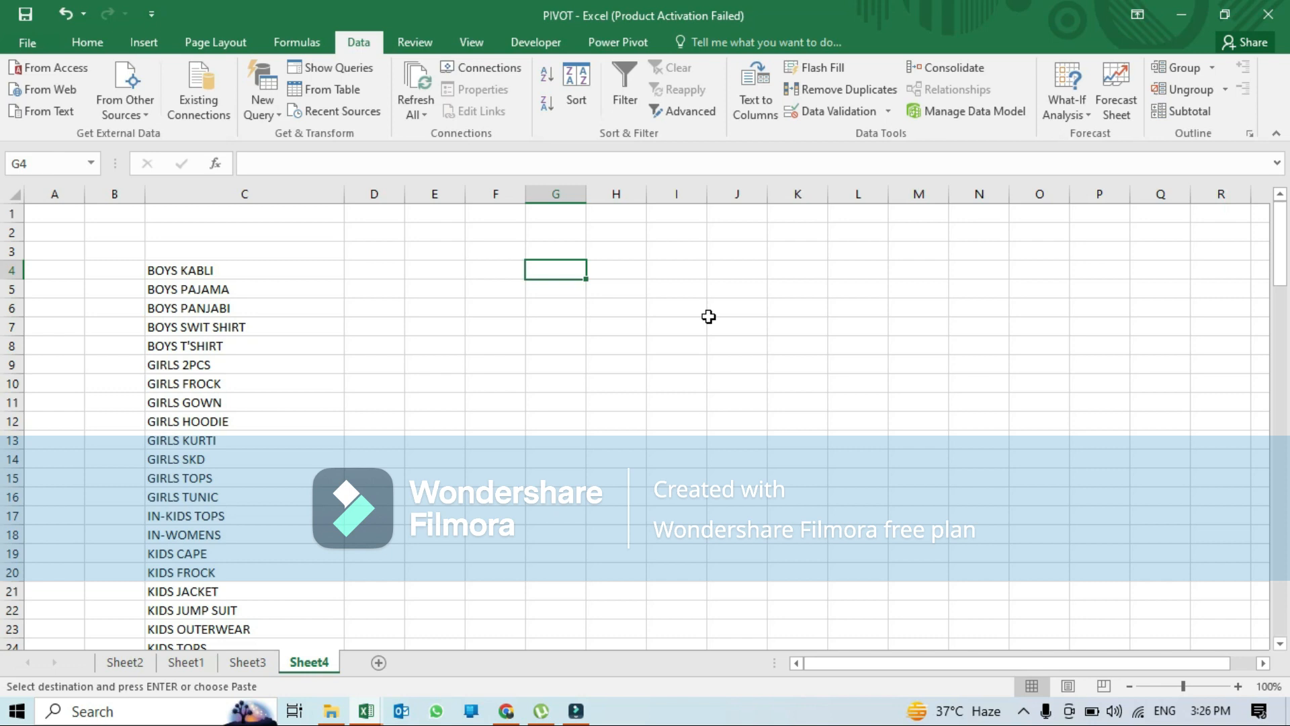
left_click(838, 116)
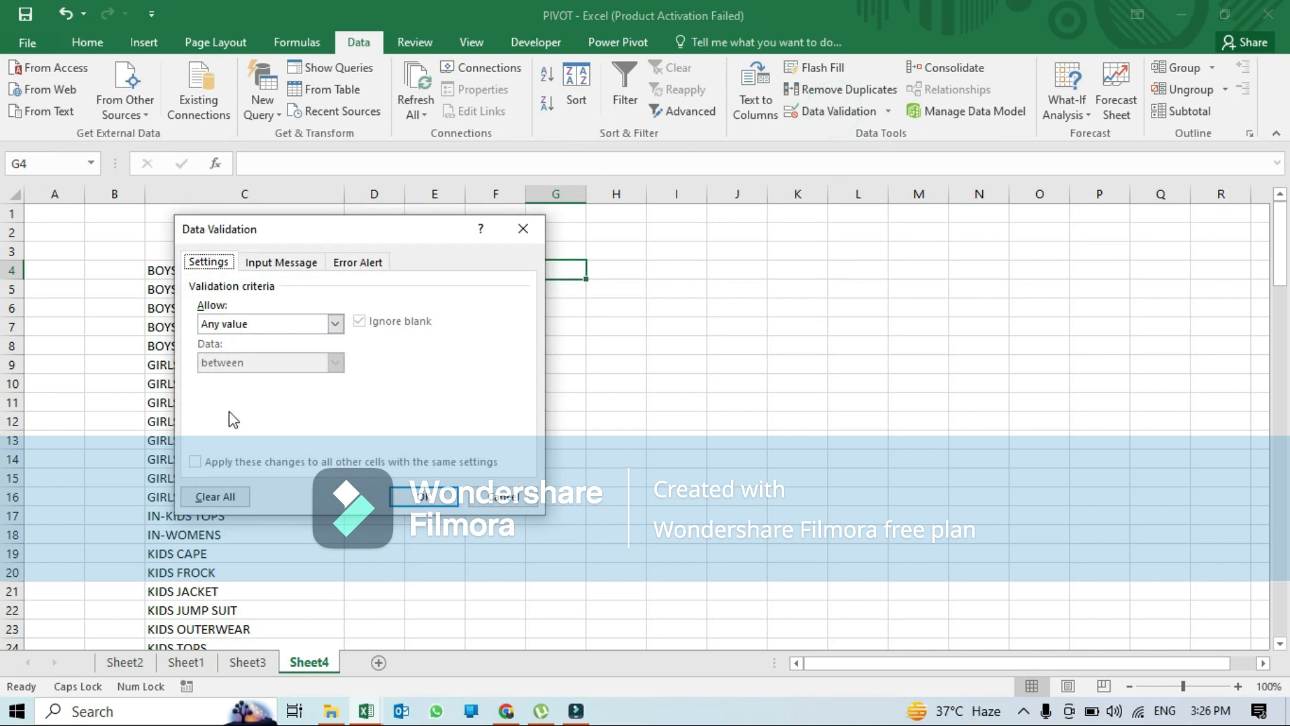
left_click_drag(326, 228, 760, 68)
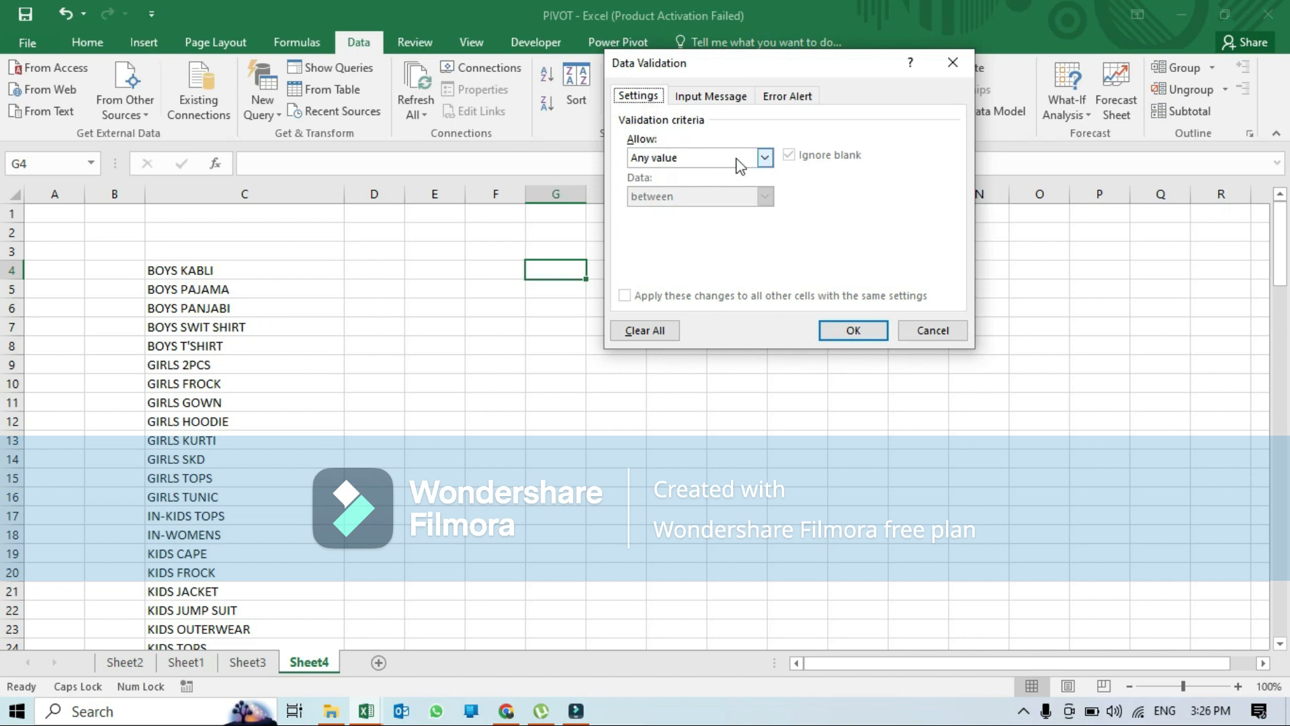
left_click(766, 159)
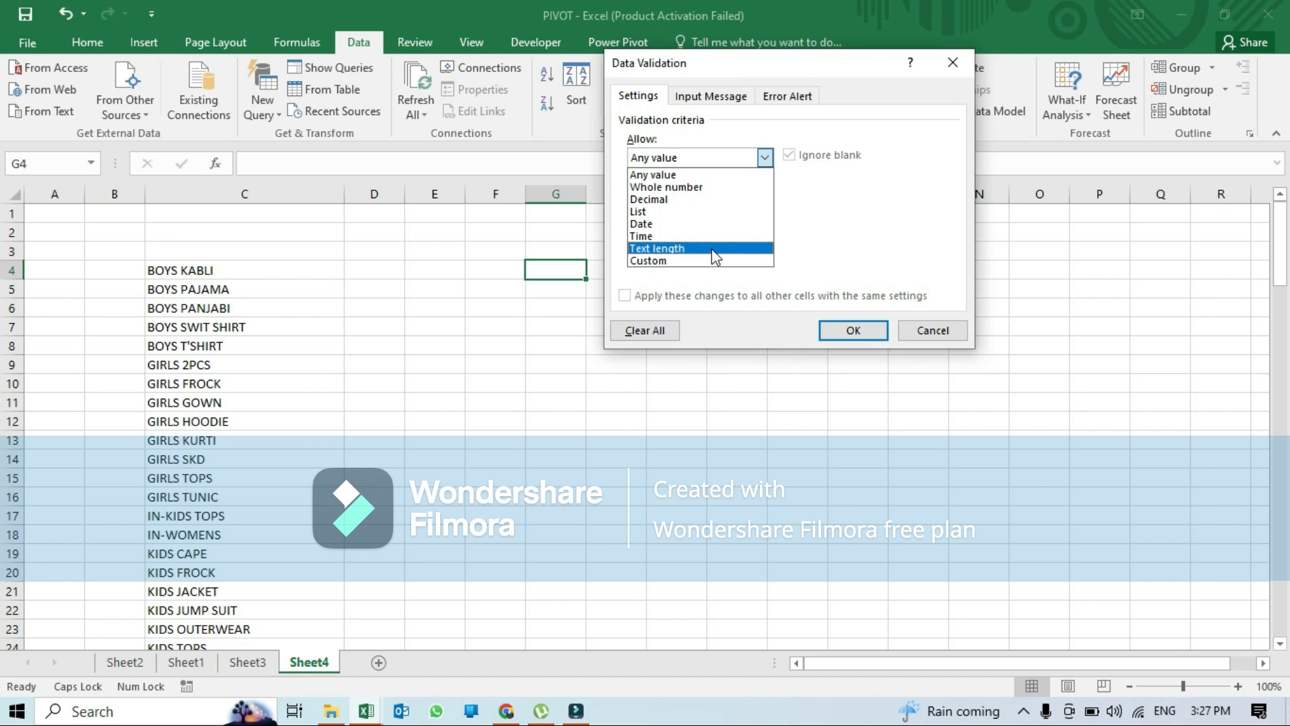
left_click(679, 214)
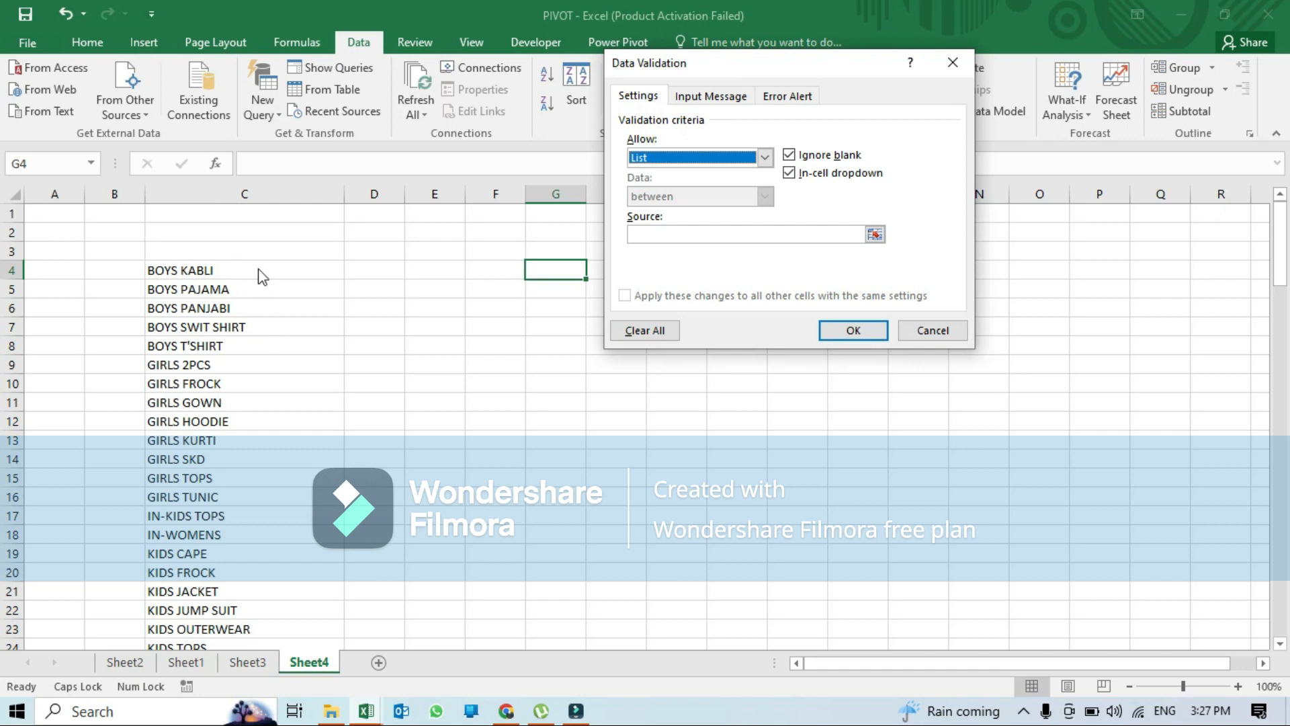
left_click(672, 232)
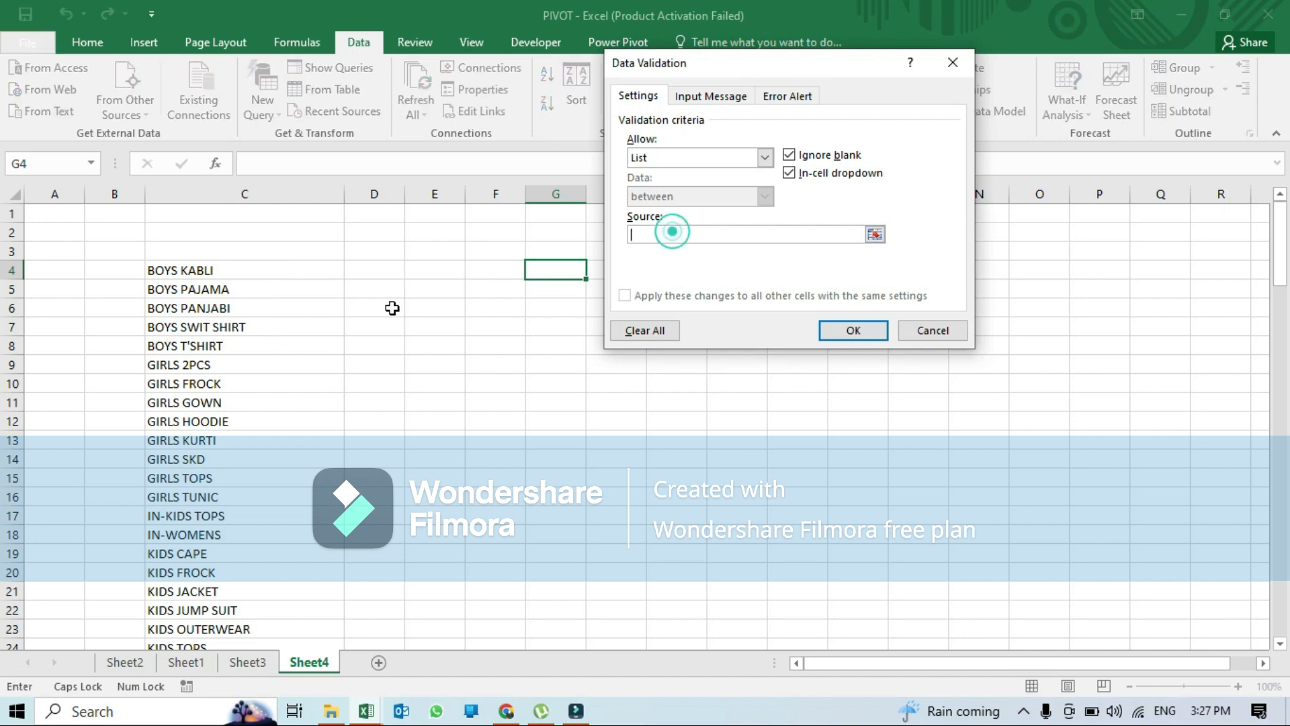
left_click(223, 270)
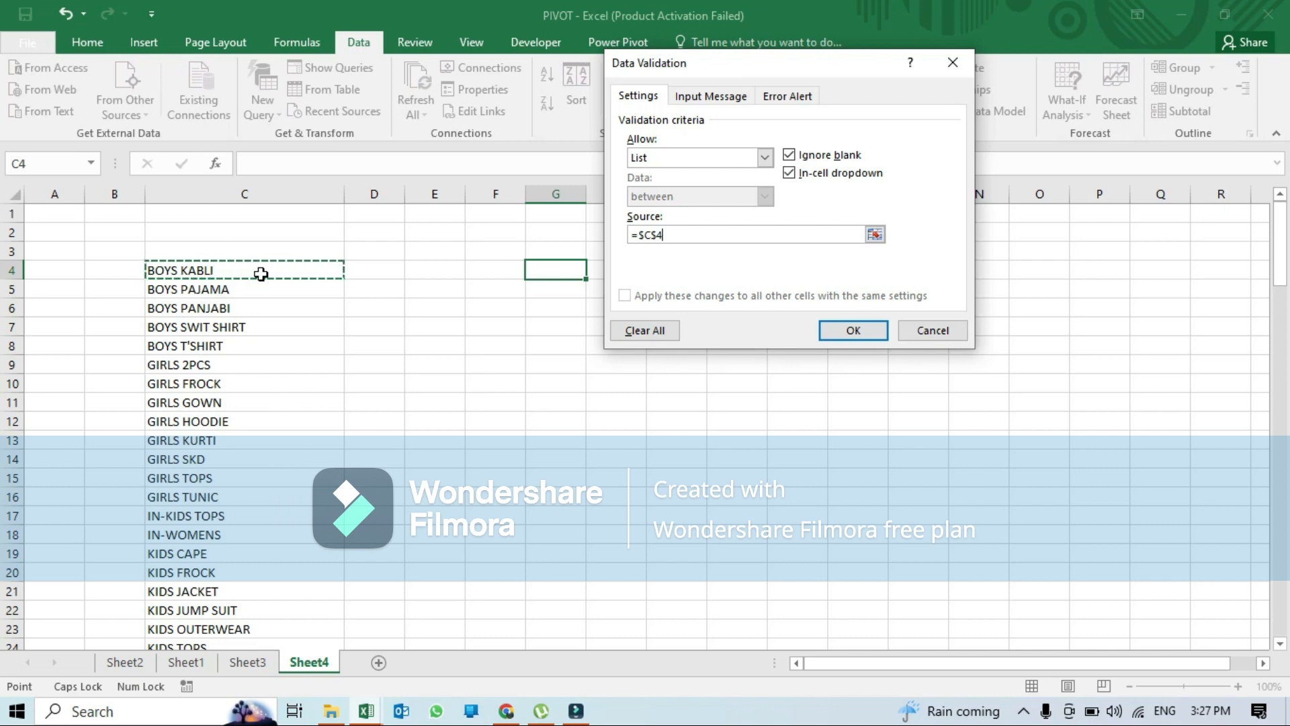
key("ctrl+shift+Down")
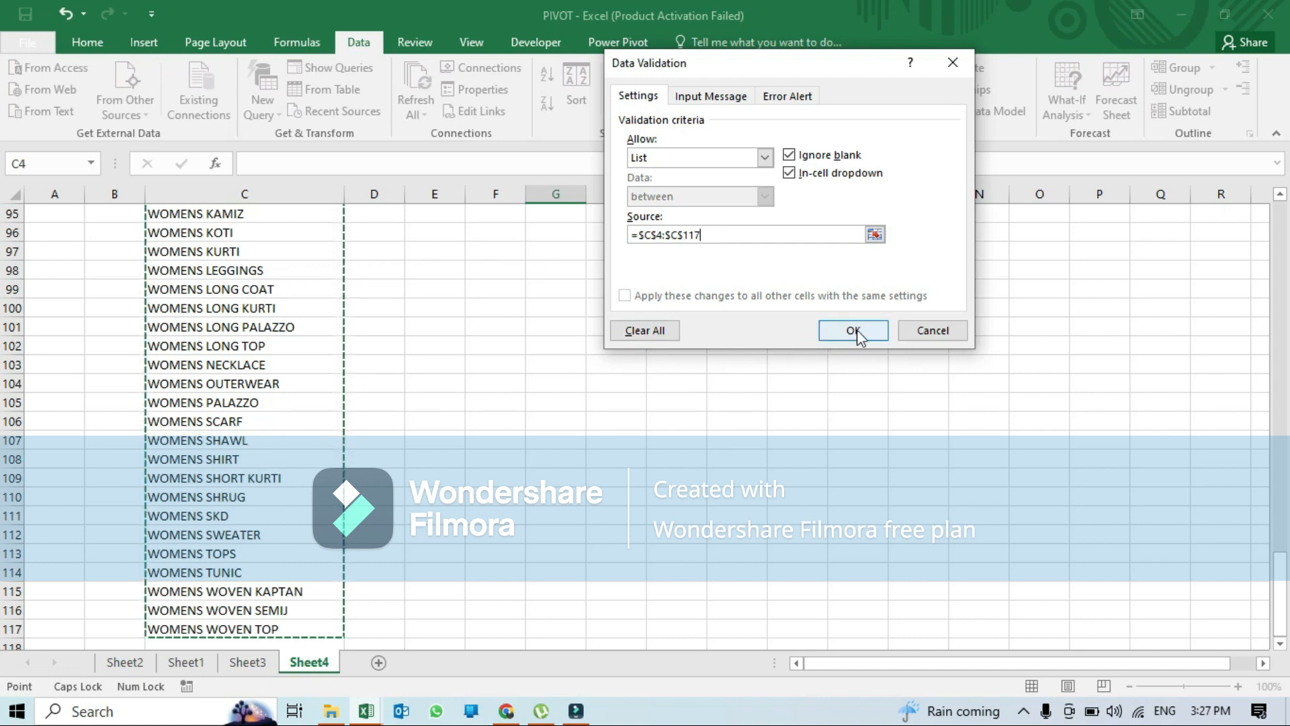
- Set the validation's error alert message to "PLEASE INPUT CORRECT ONE" and apply the validation to G4
left_click(714, 101)
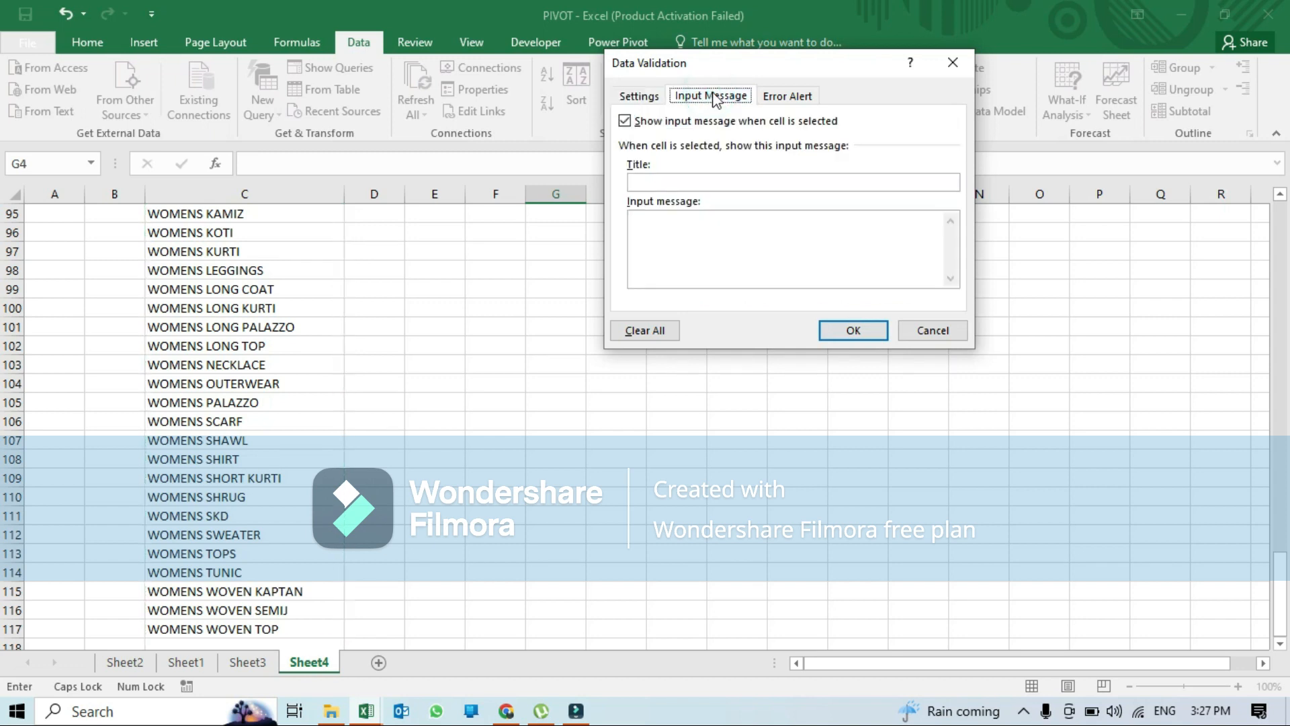
left_click(779, 100)
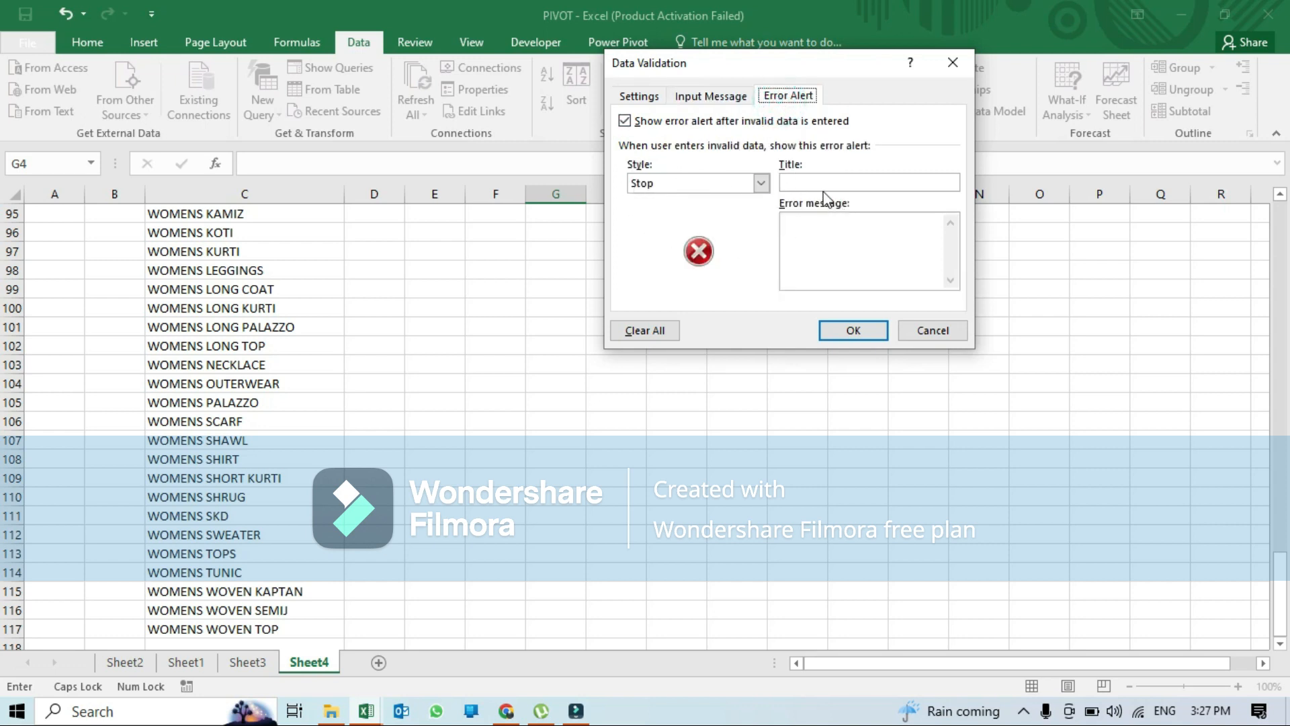
left_click(816, 238)
type("PLEASE INPUT")
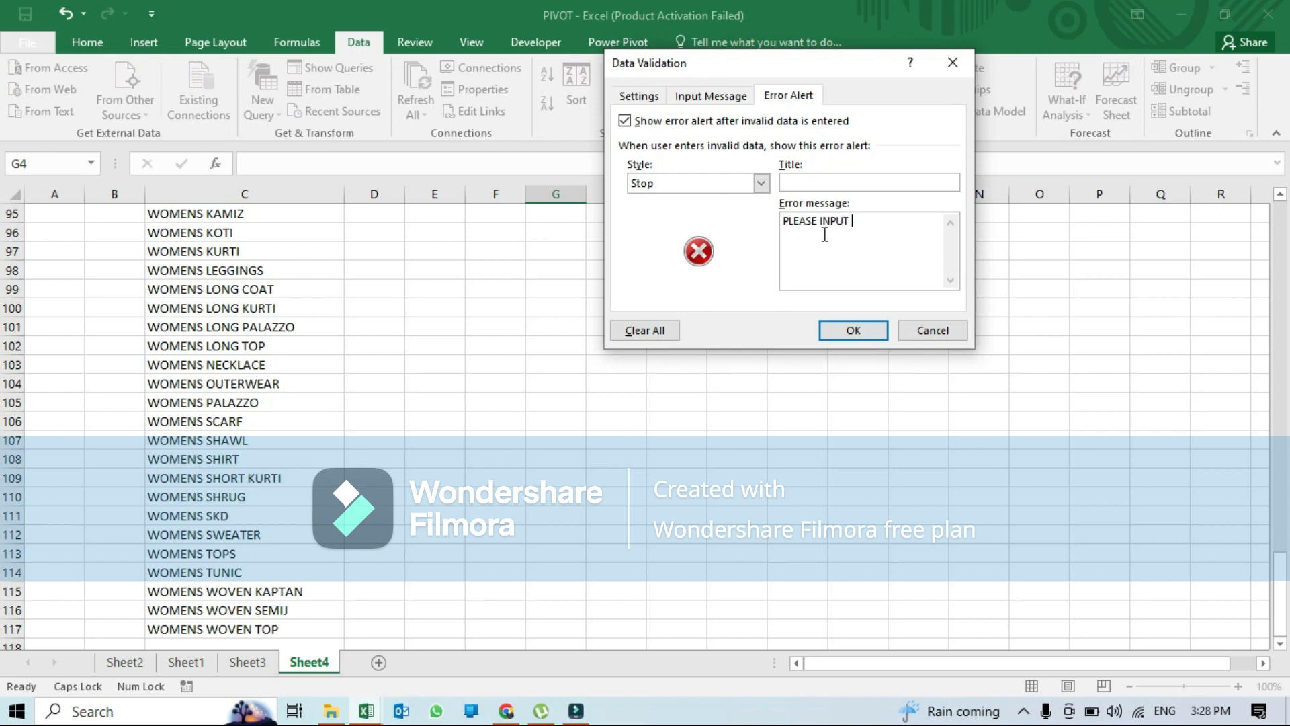
type("ORRECT ONE")
left_click(854, 332)
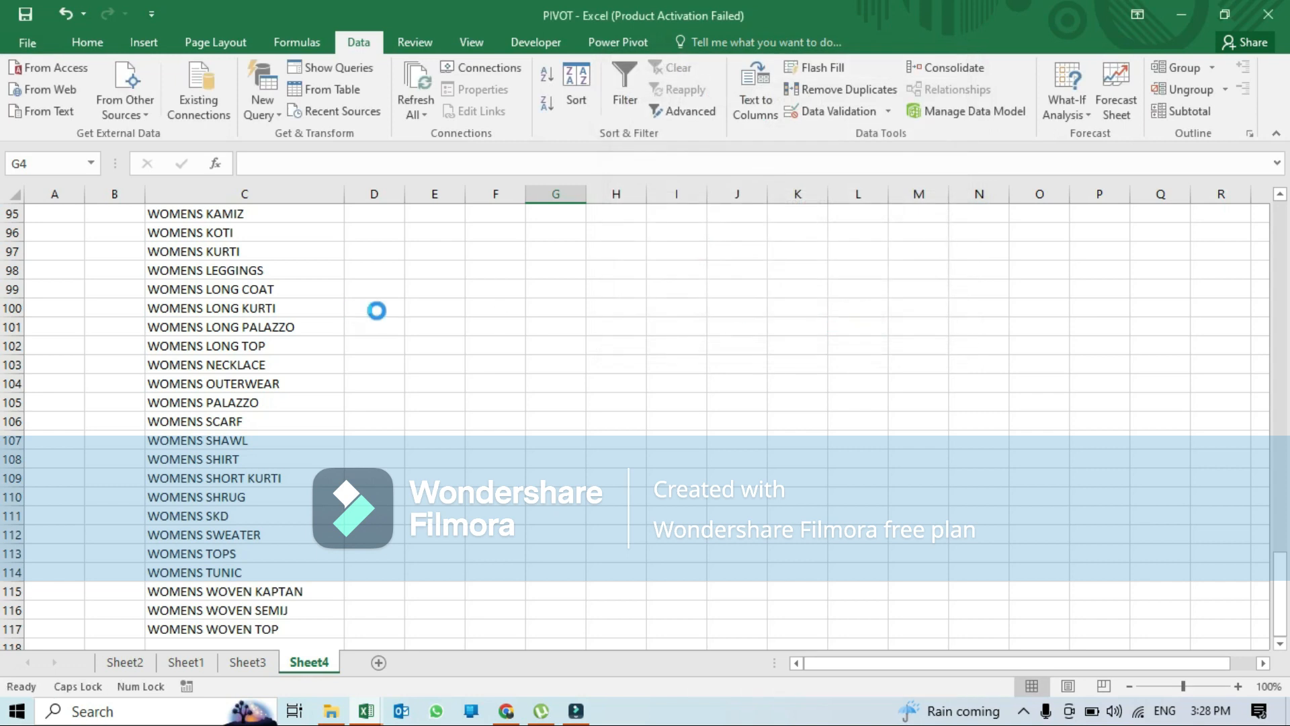
- Enter the heading CATEGORY in G3 above the drop-down cell and widen column G to fit it
scroll(424, 282, "up", 16)
left_click(424, 282)
scroll(424, 279, "up", 15)
left_click(454, 256)
left_click(508, 273)
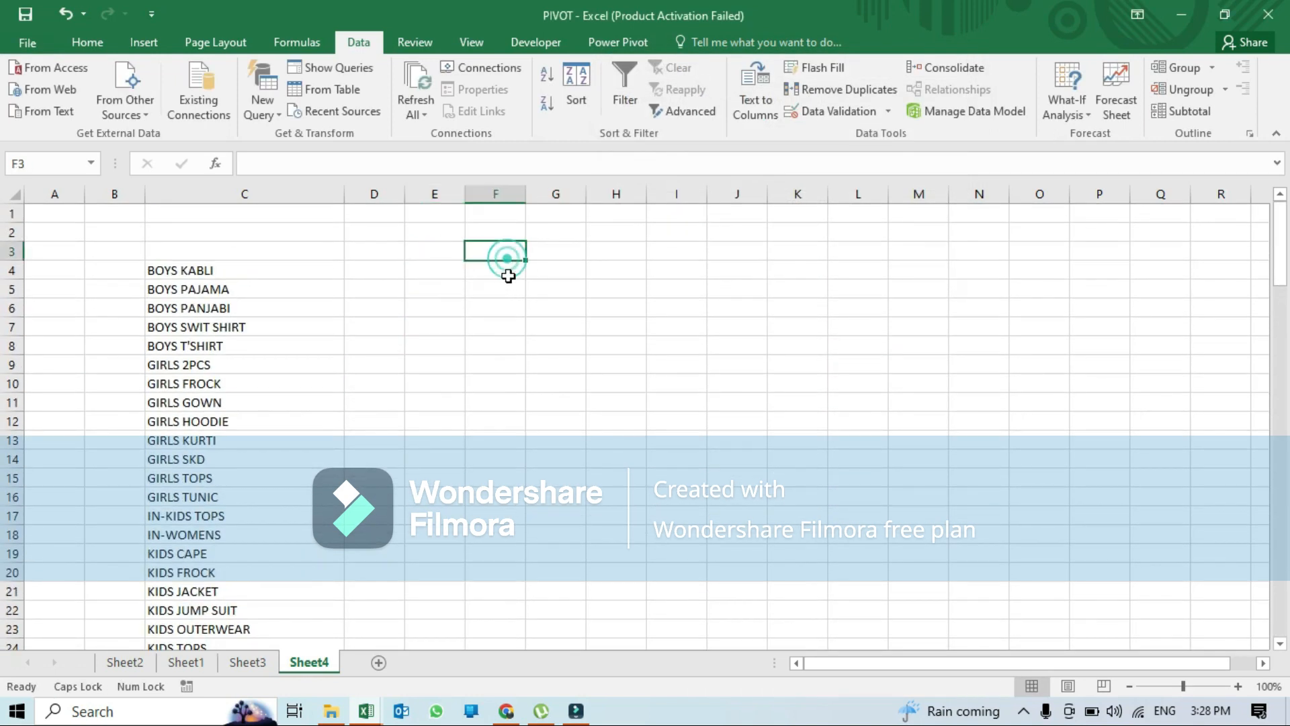
left_click(553, 273)
left_click(564, 250)
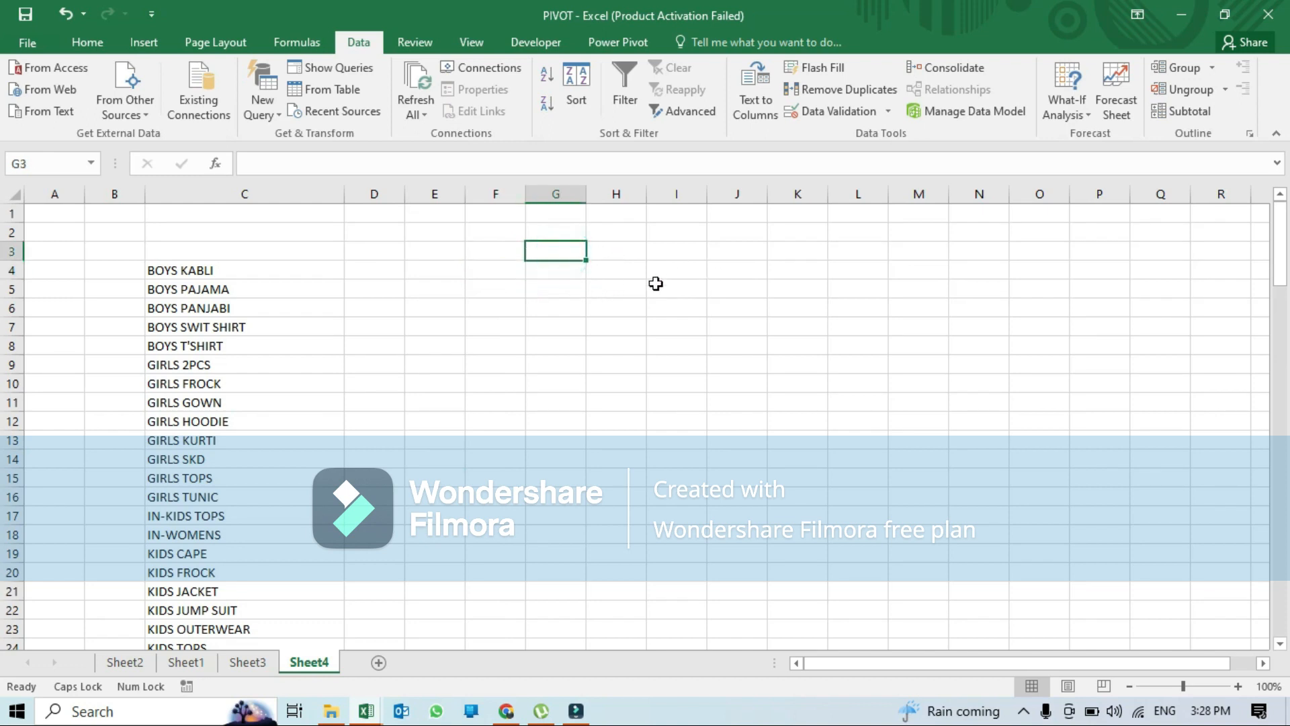
type("CATE")
key("BackSpace")
type("A")
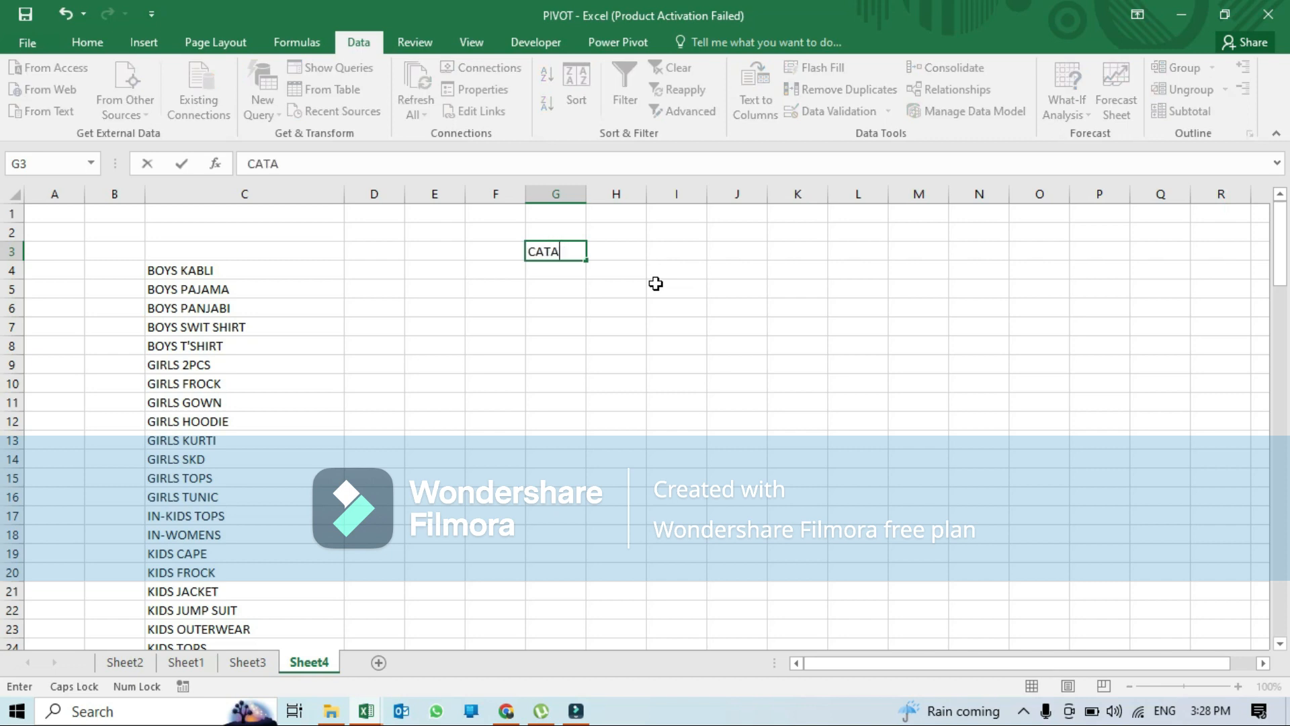
type("GORY")
key("Return")
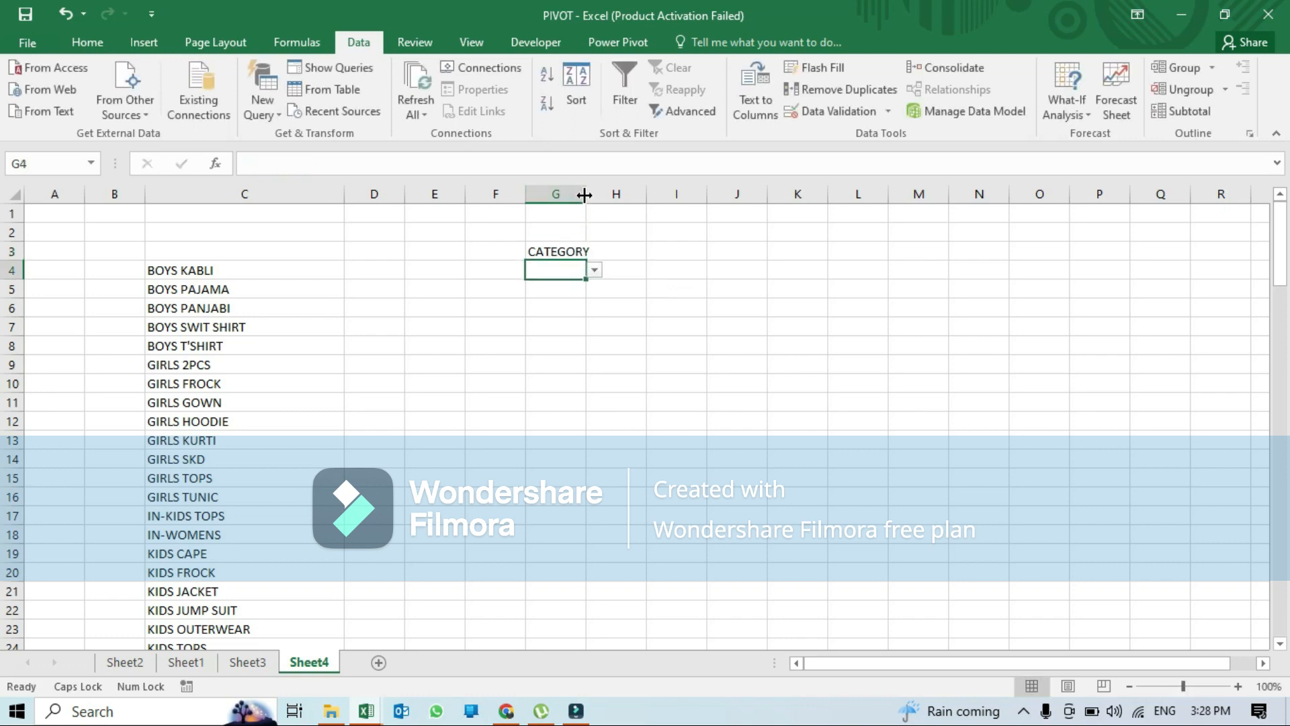
left_click_drag(586, 194, 595, 195)
- Enter the heading SALE AMT in H3, beside the CATEGORY heading
left_click(680, 249)
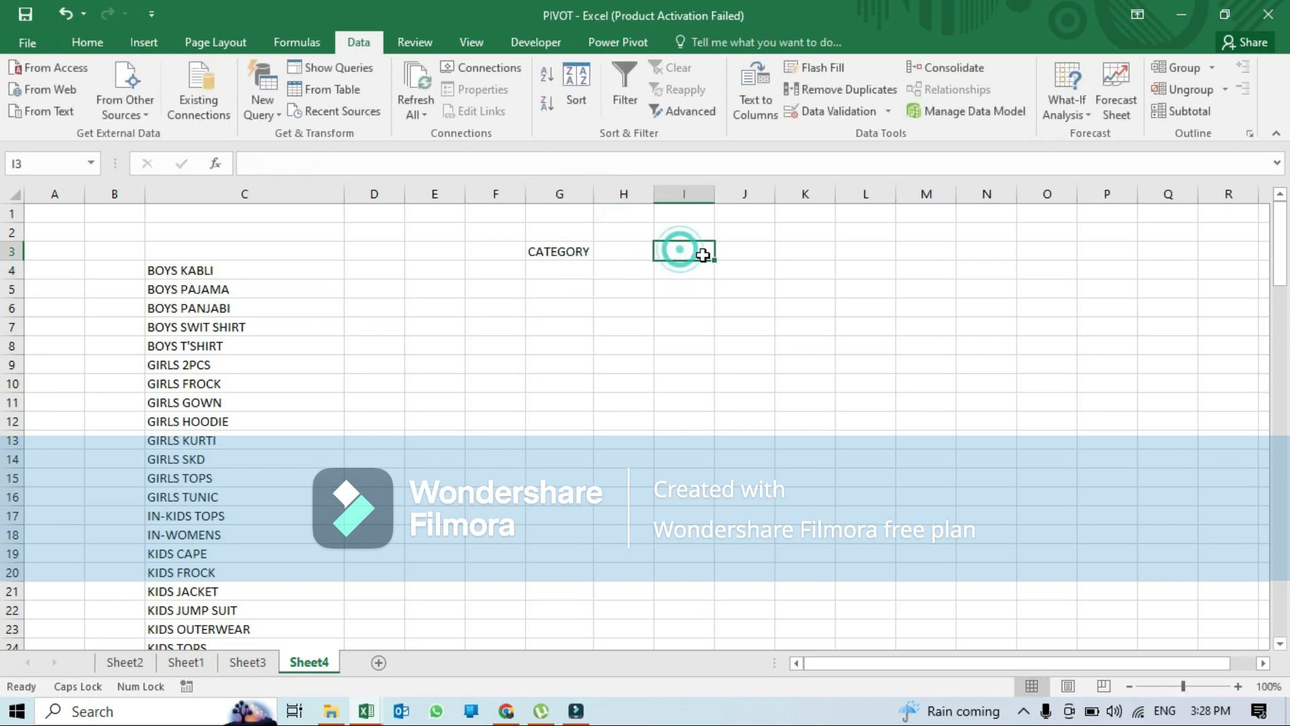
left_click(634, 252)
type("S")
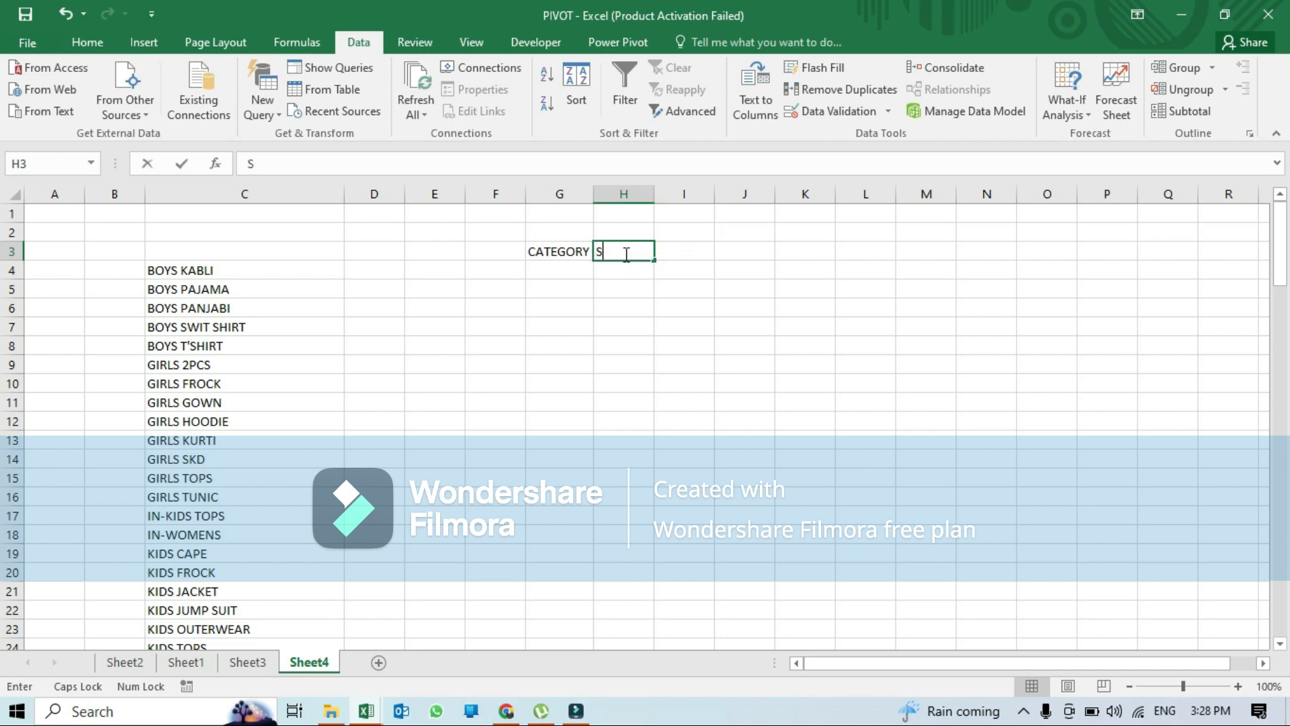
type("ALE AMT")
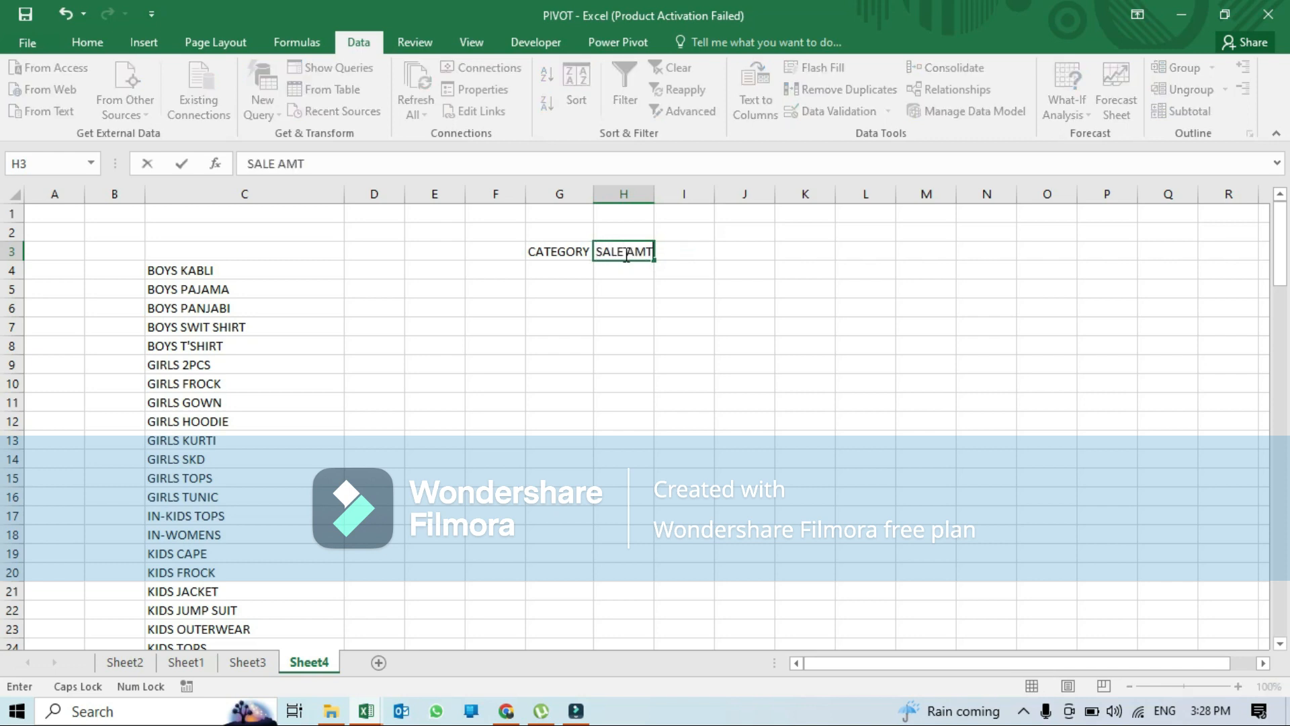
key("Return")
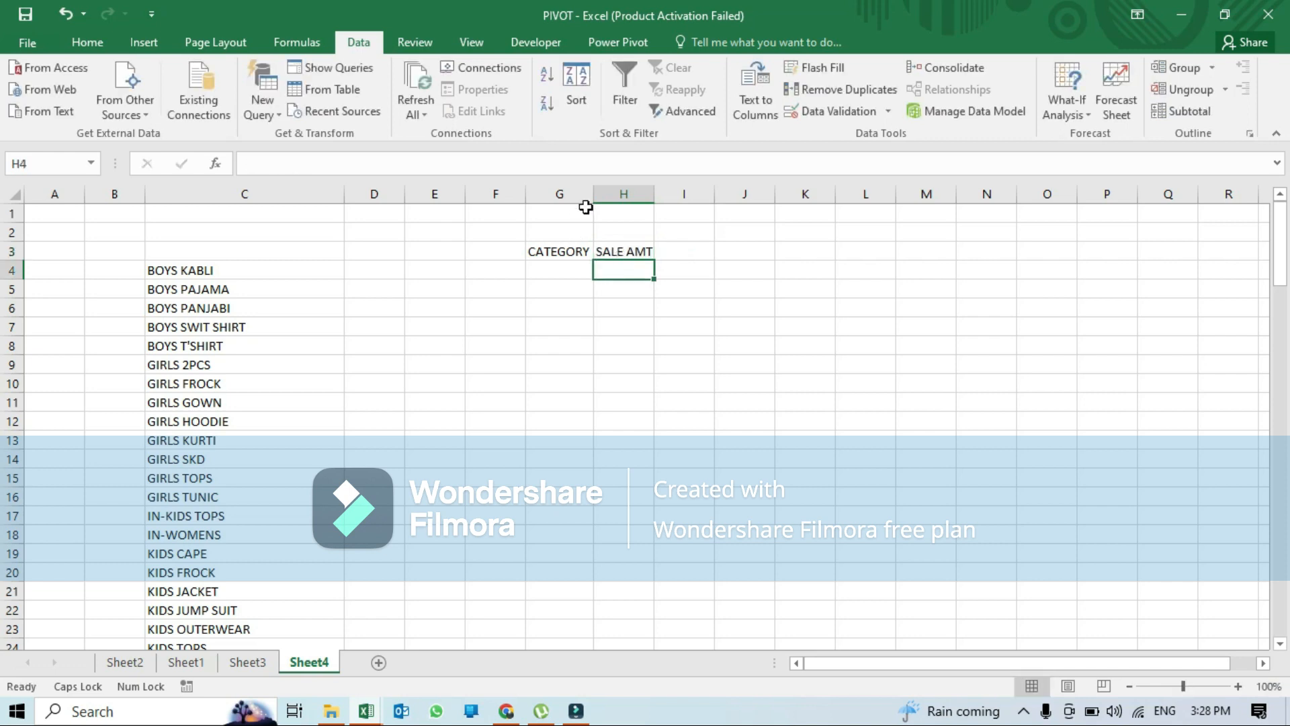
- Widen column H to roughly three times its width and right-align the SALE AMT heading in H3
double_click(656, 195)
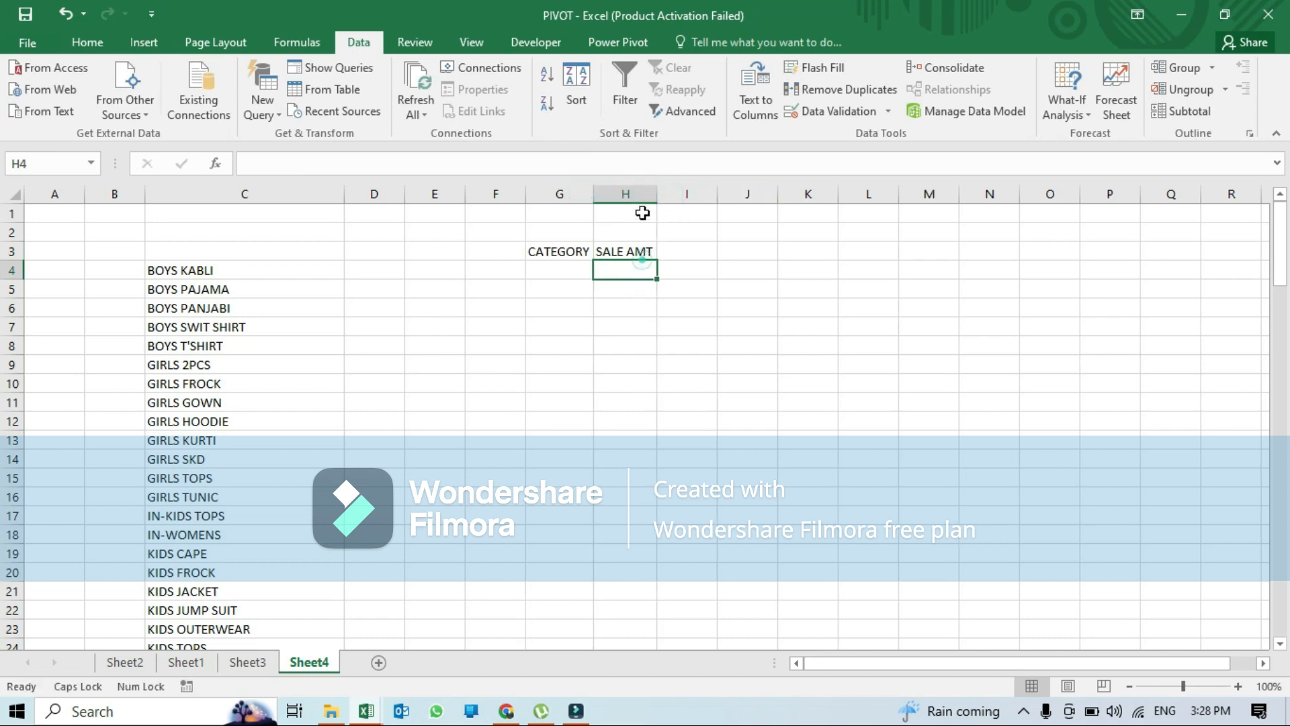
left_click_drag(658, 194, 775, 192)
left_click(671, 244)
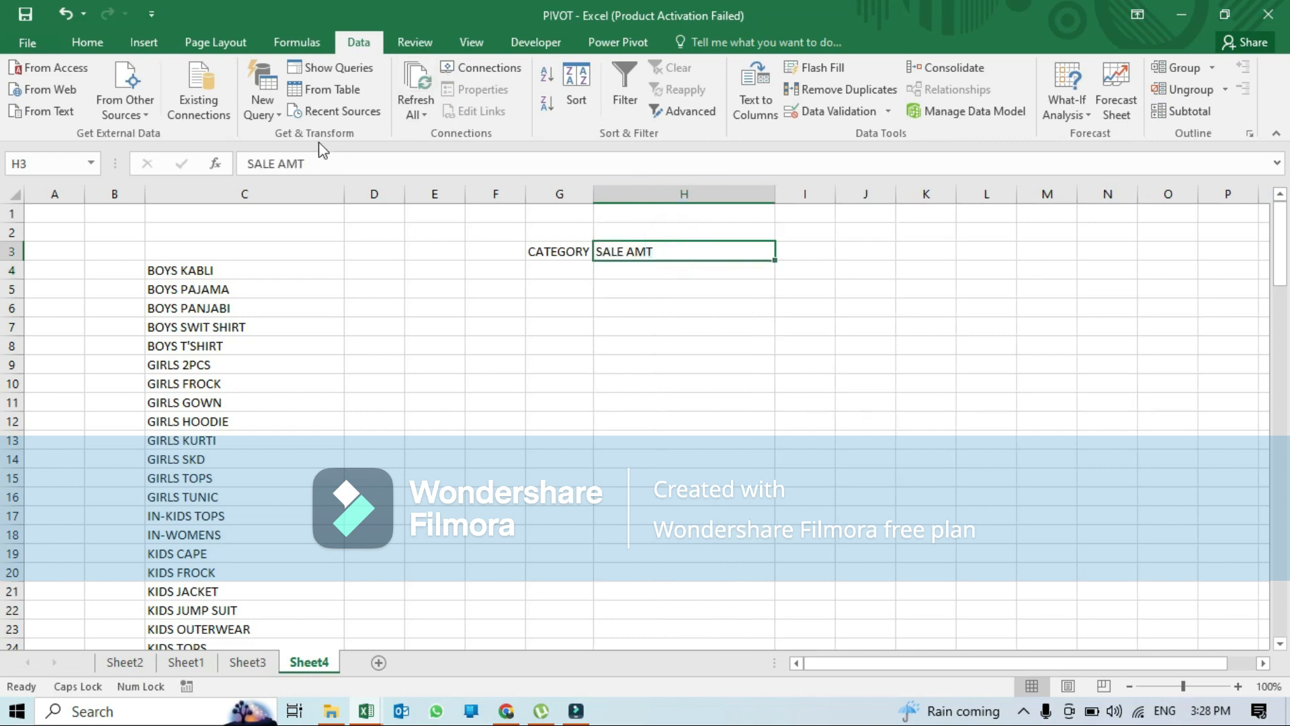
left_click(86, 41)
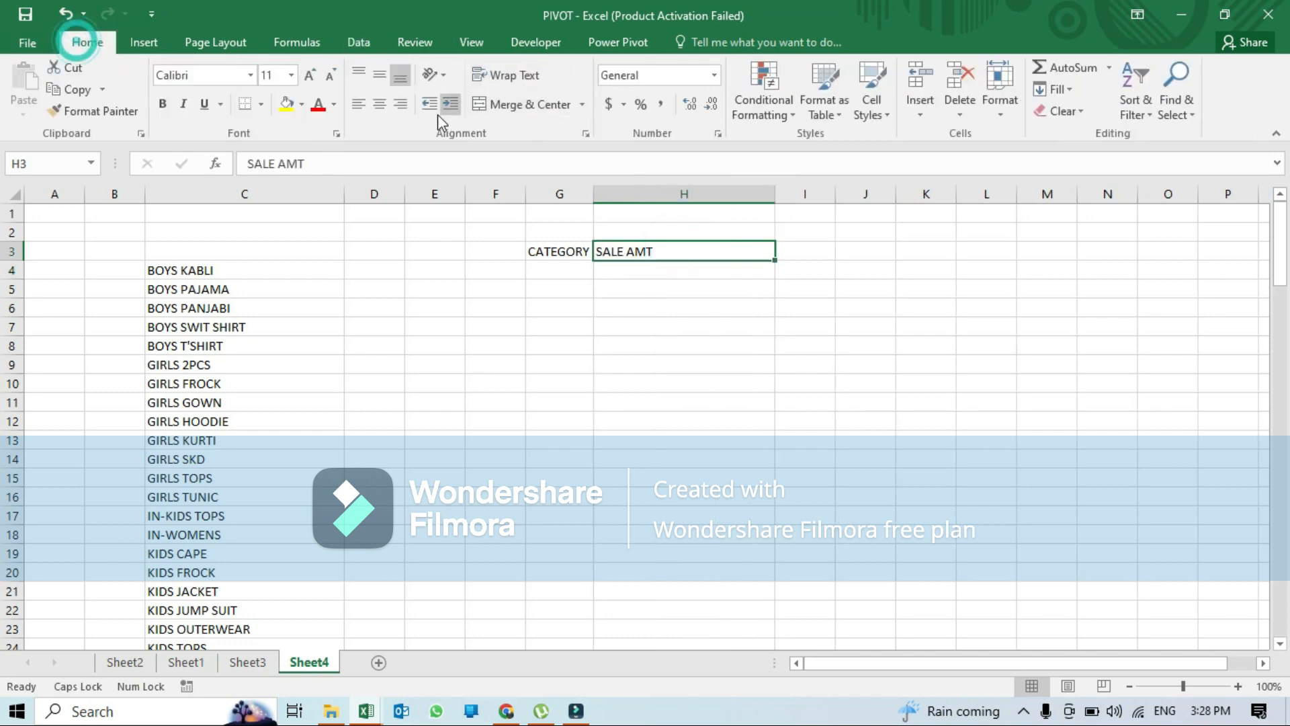
left_click(401, 103)
- Choose BOYS KABLI from the category drop-down in G4 and fit column G to its contents
left_click(628, 282)
left_click(563, 269)
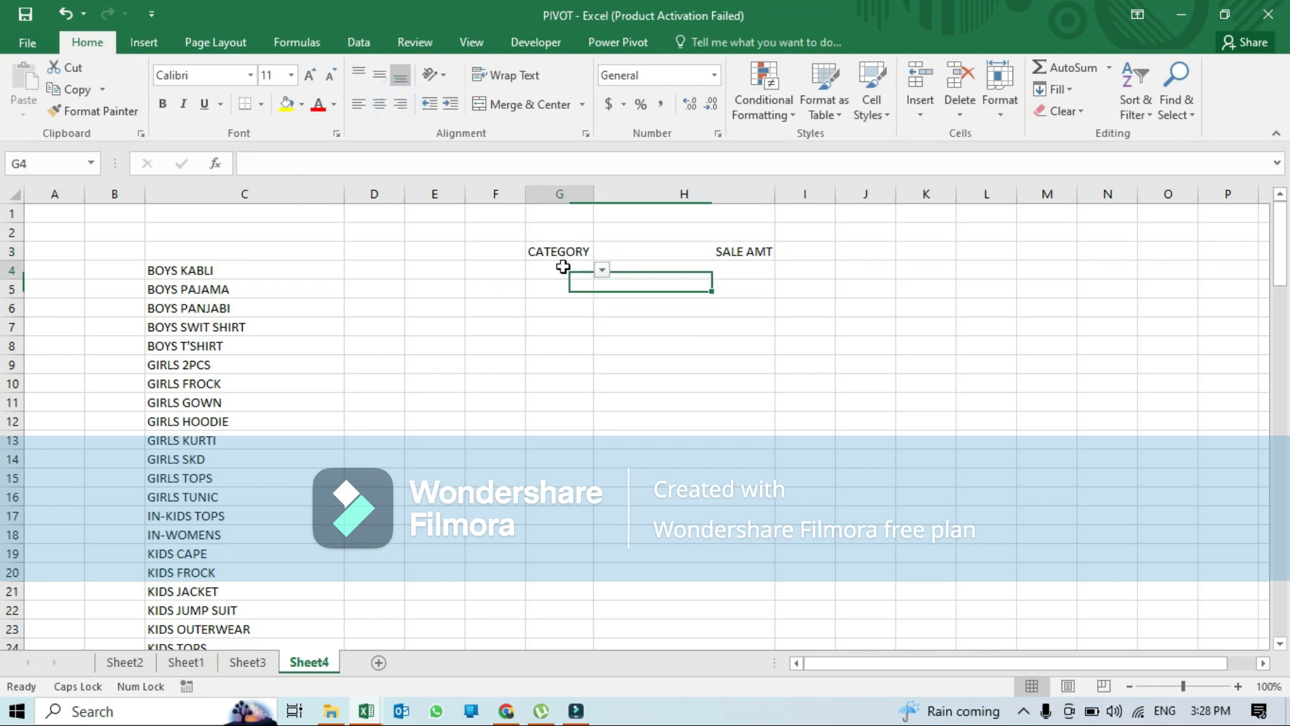
left_click(601, 272)
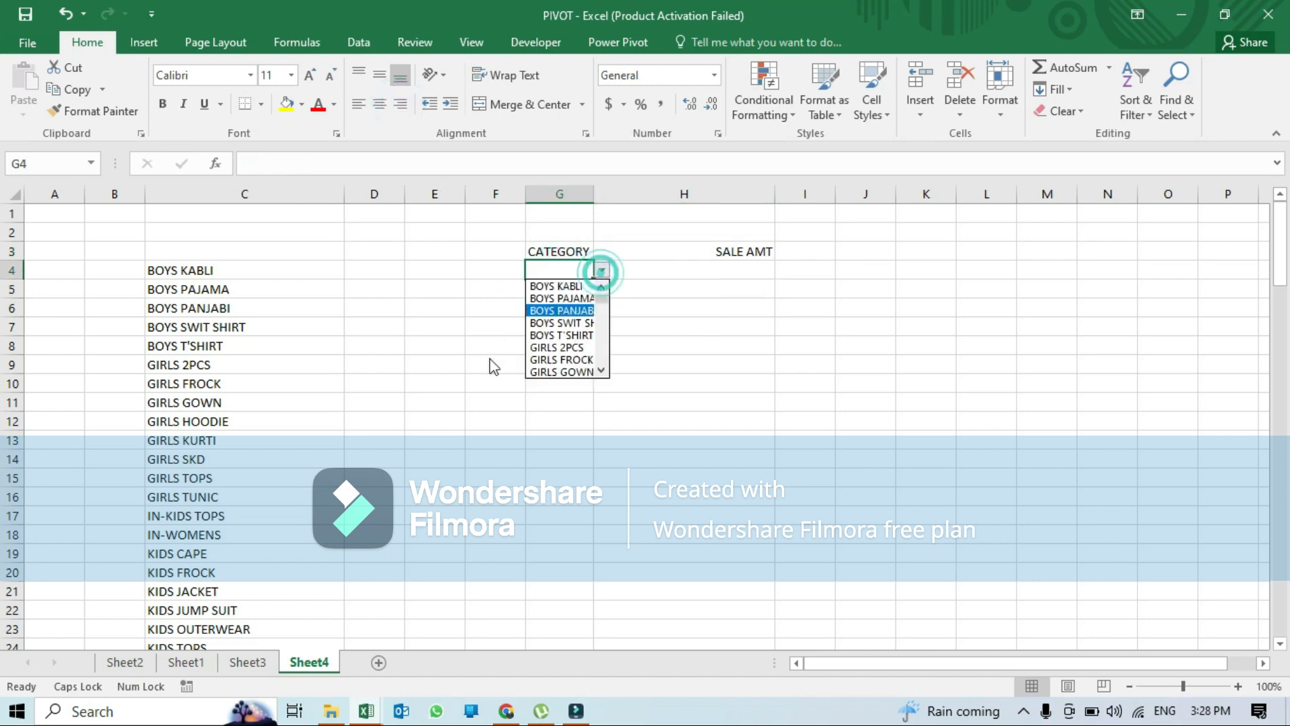
left_click(563, 286)
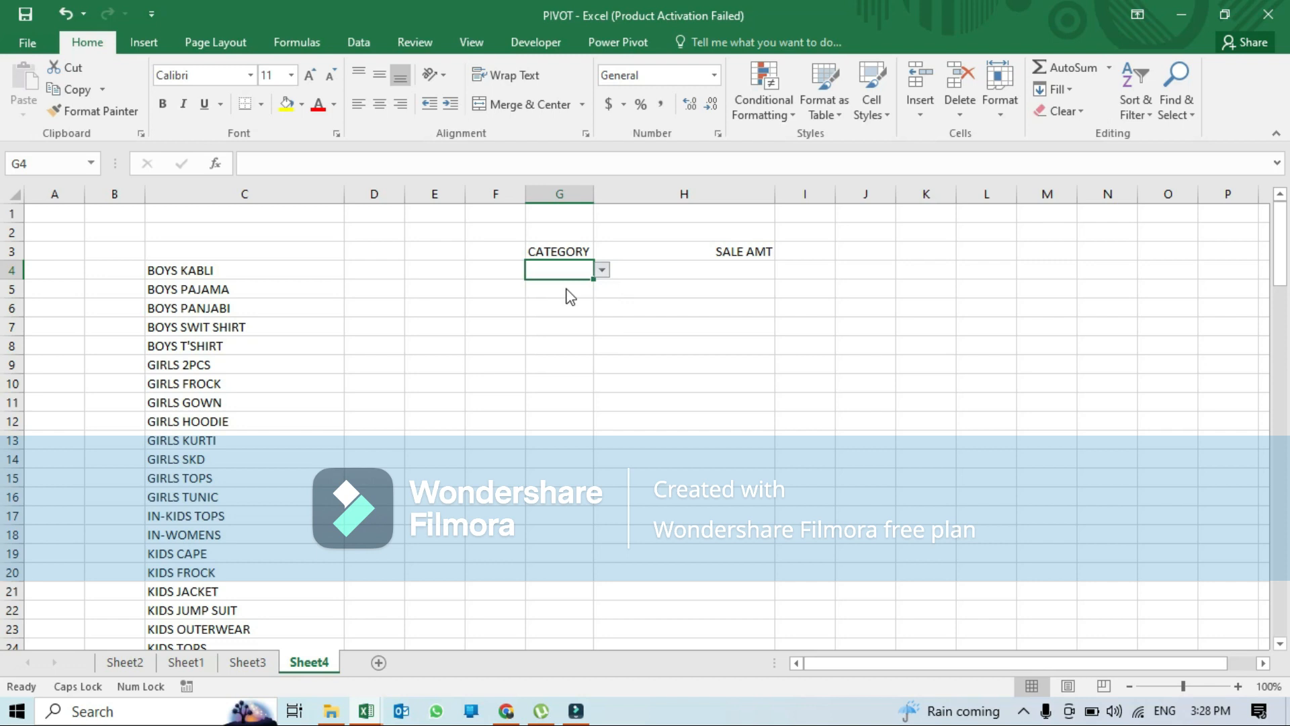
double_click(597, 195)
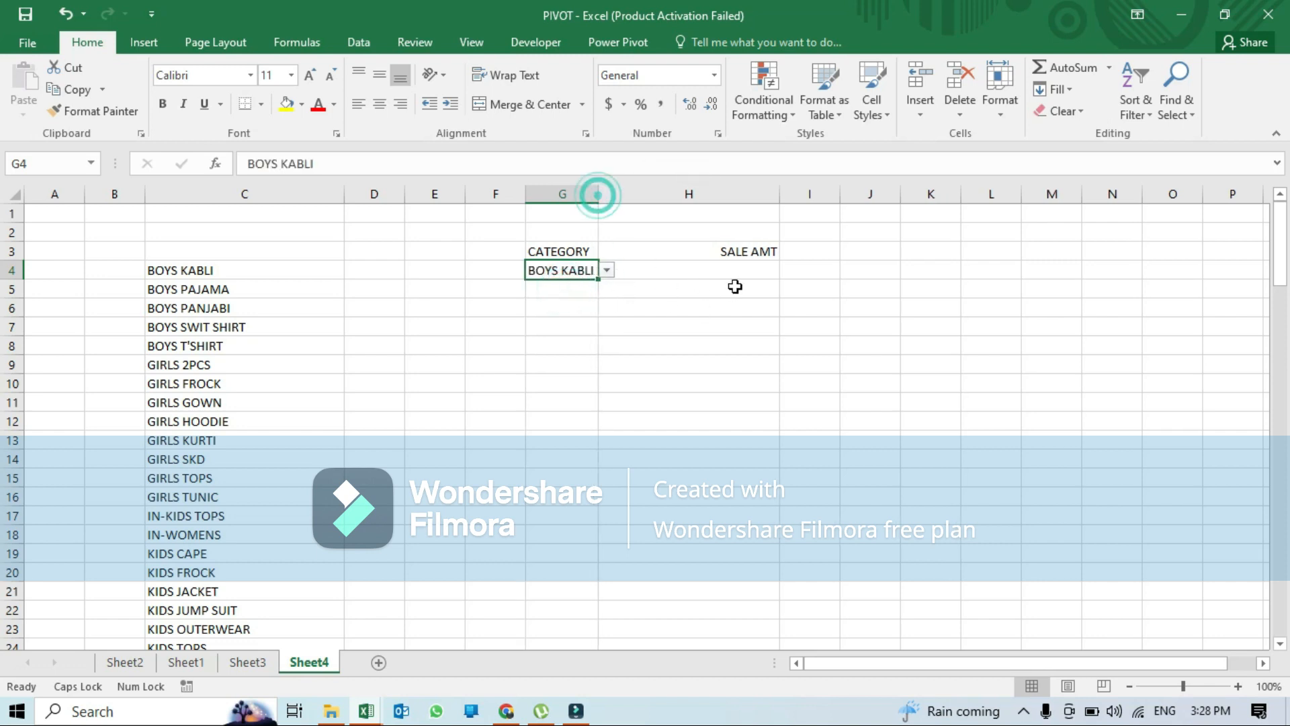
left_click(735, 271)
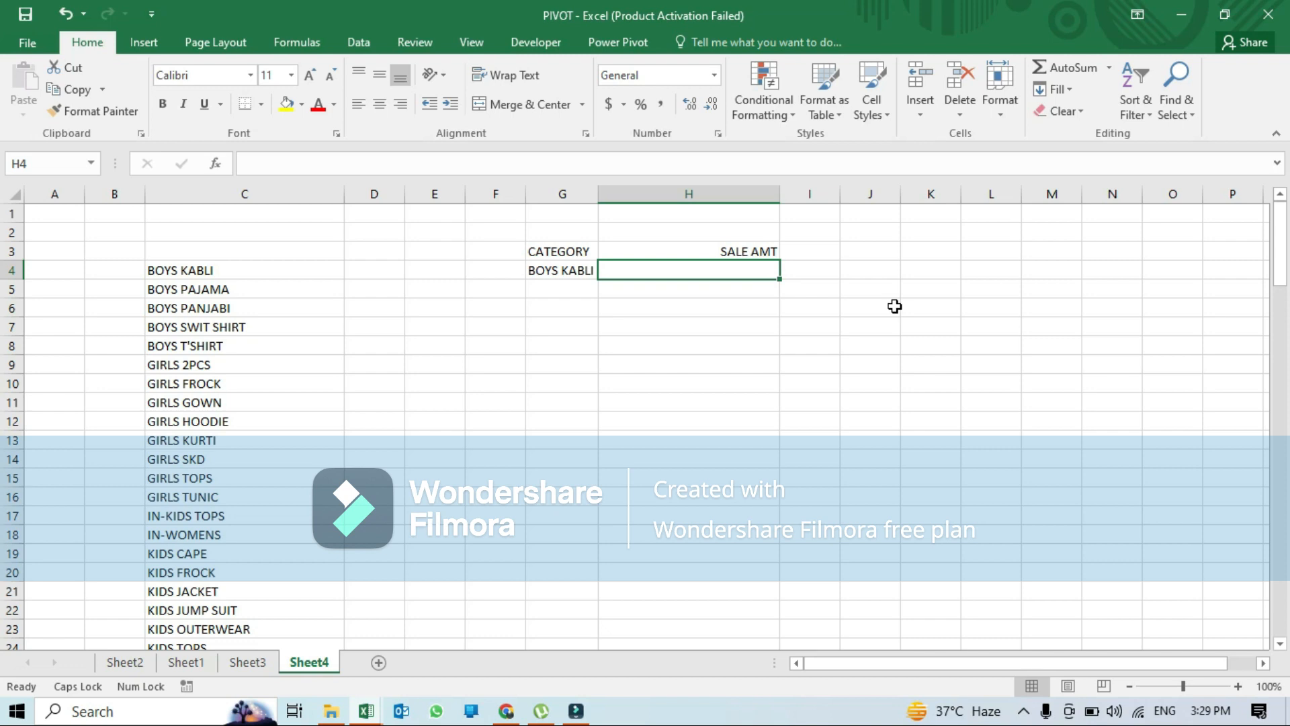
type("=")
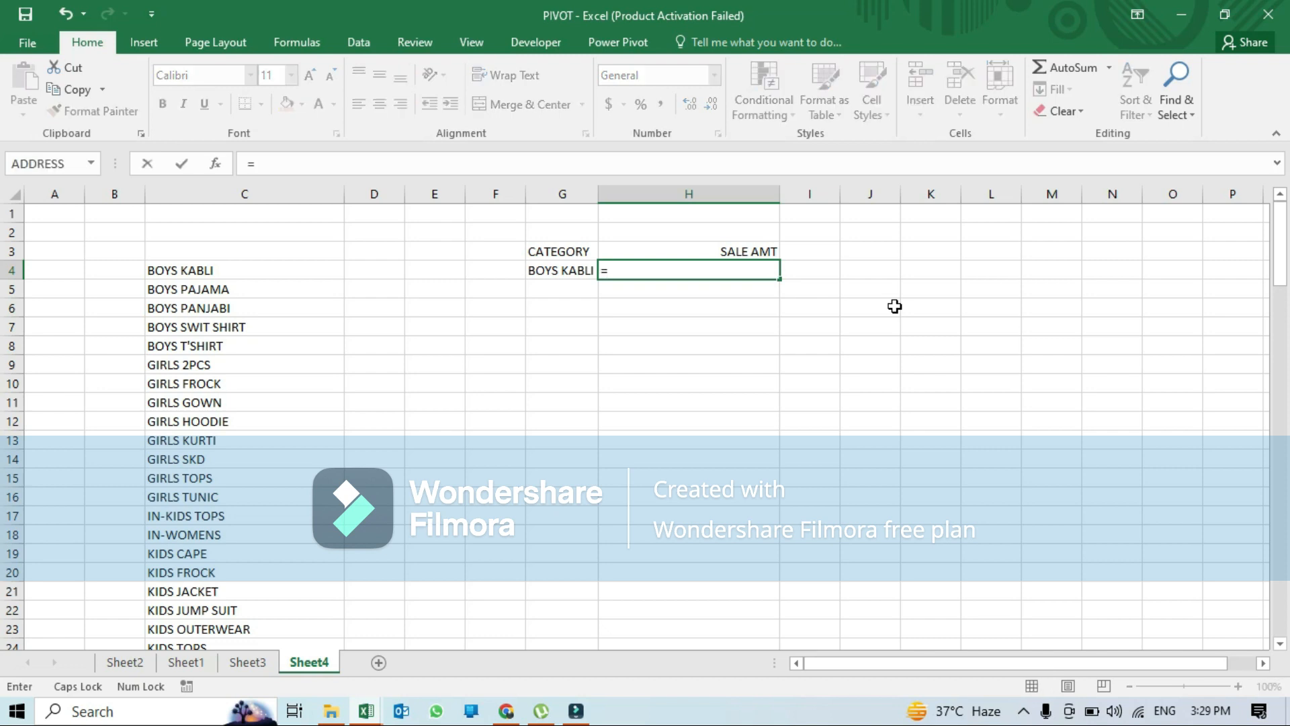
type("SUMIFS")
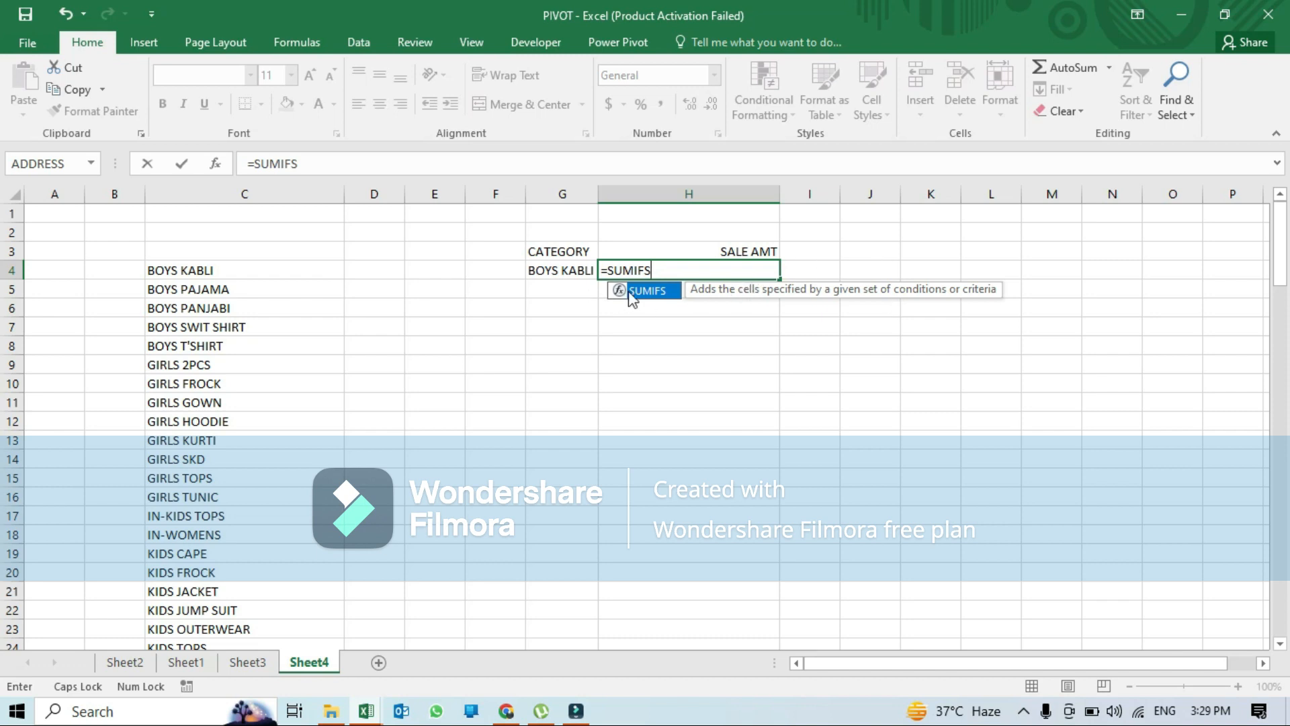
key("BackSpace")
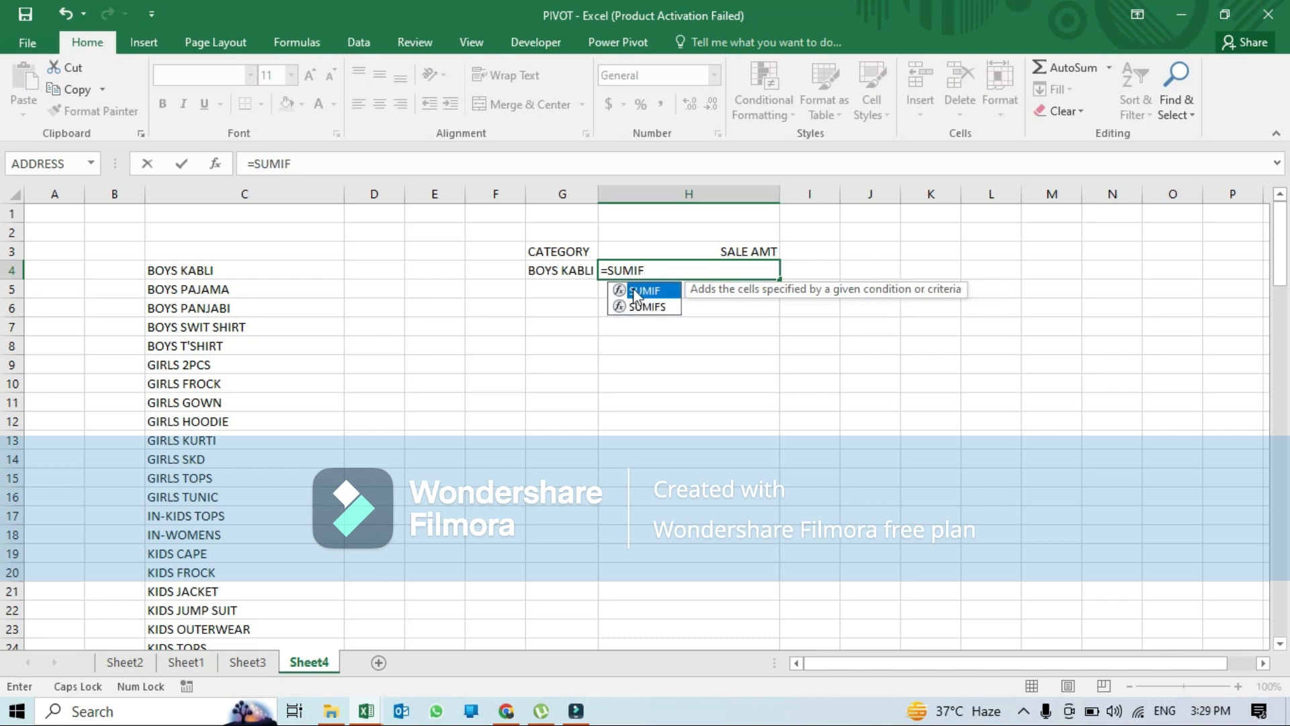
left_click(215, 164)
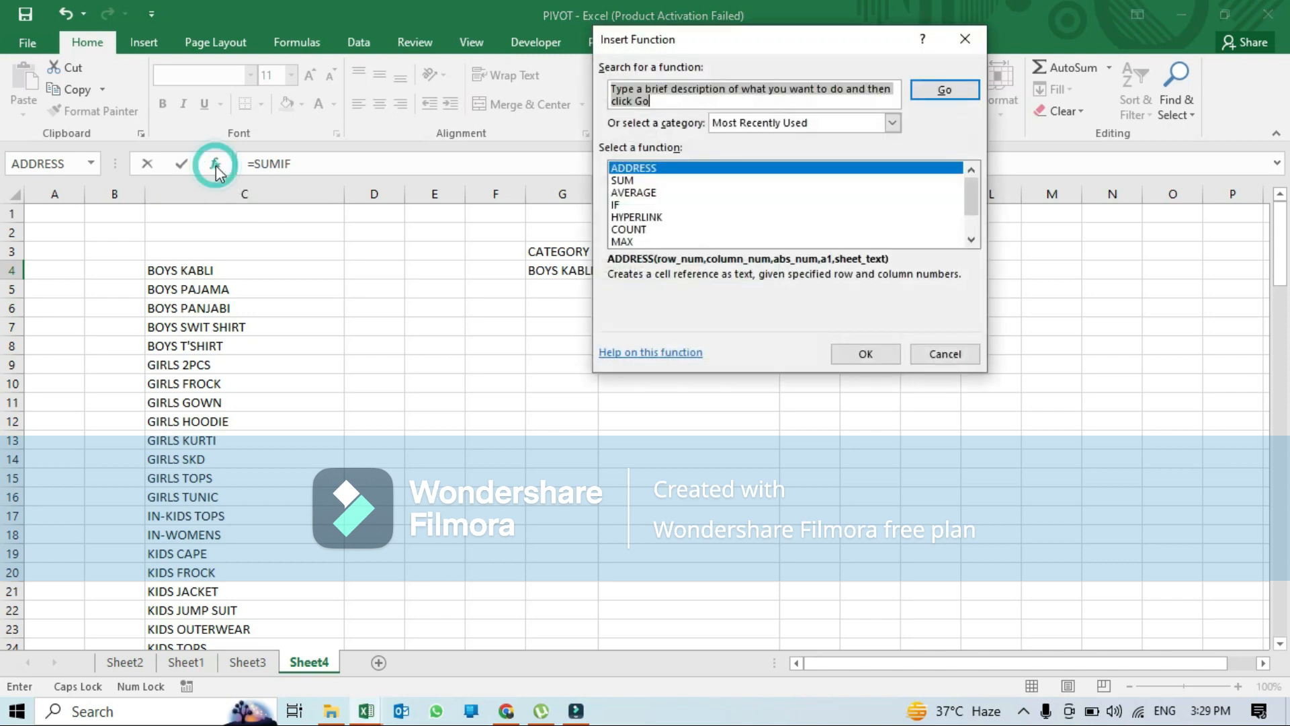
left_click(963, 38)
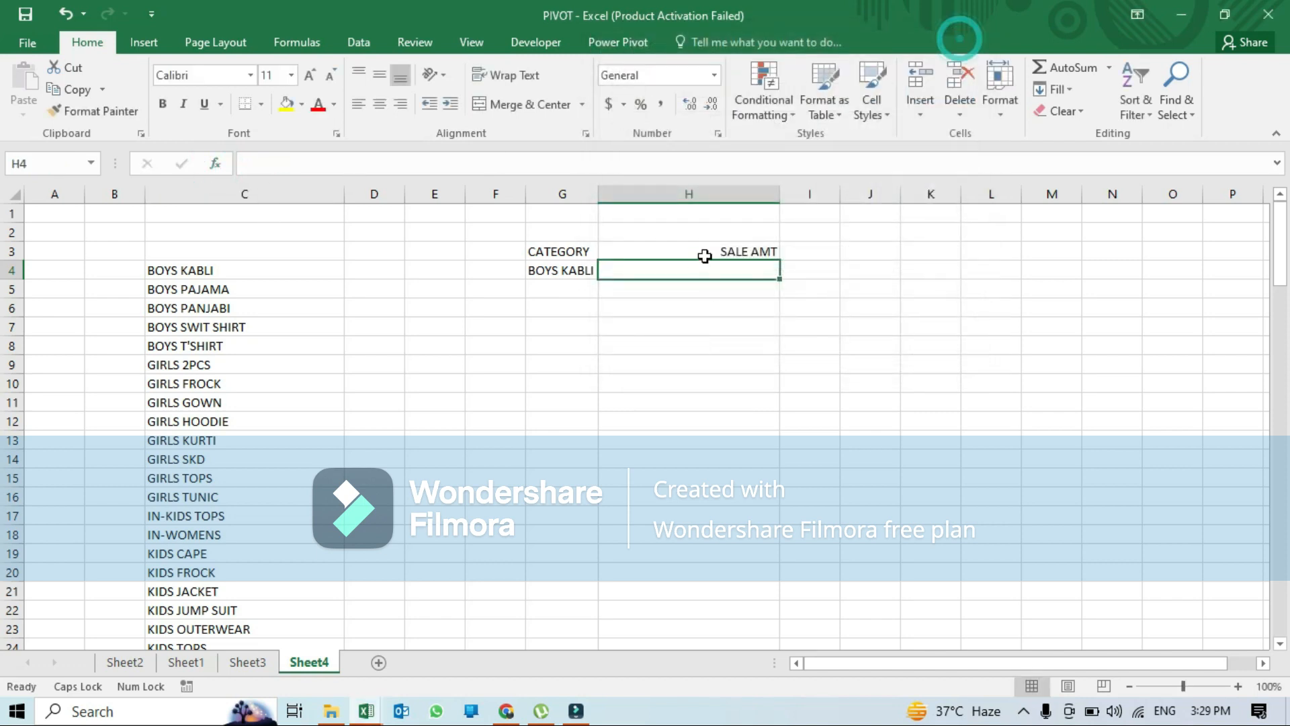
- Start a SUMIF formula in H4 with the ITEM NAME column Sheet1!D:D as its range
type("=SU")
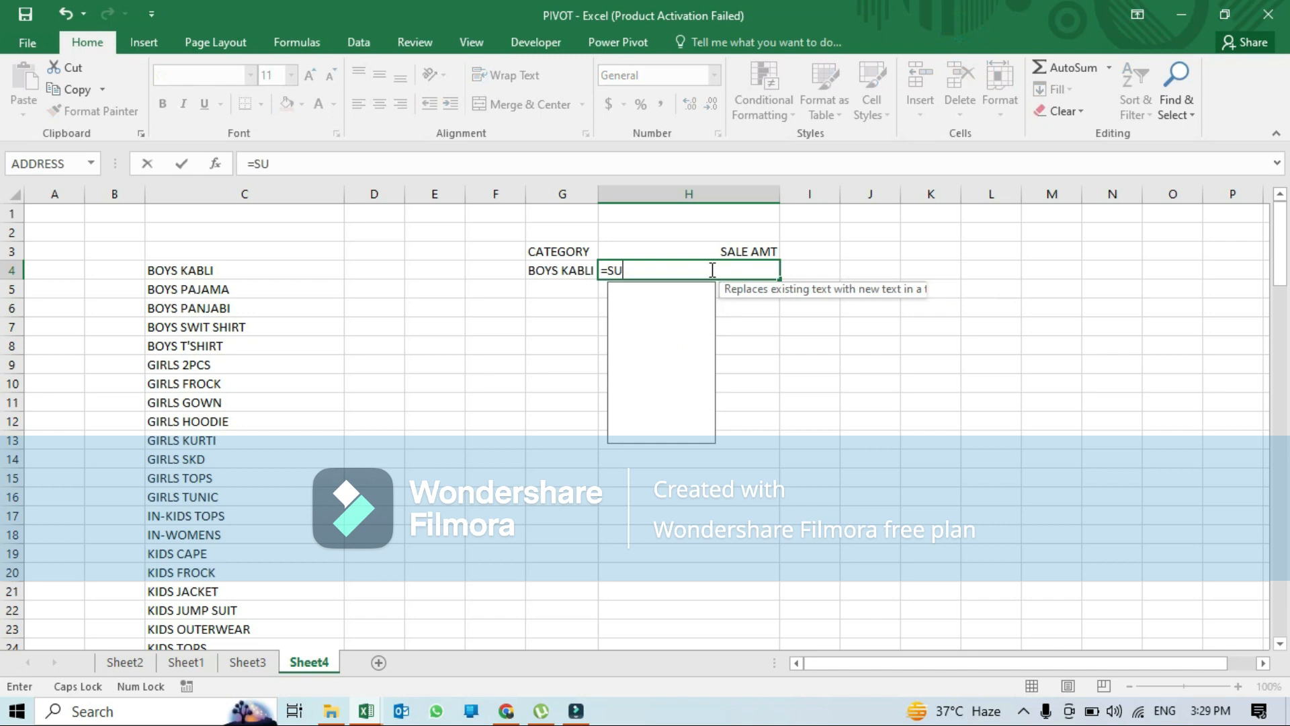
type("MIF(")
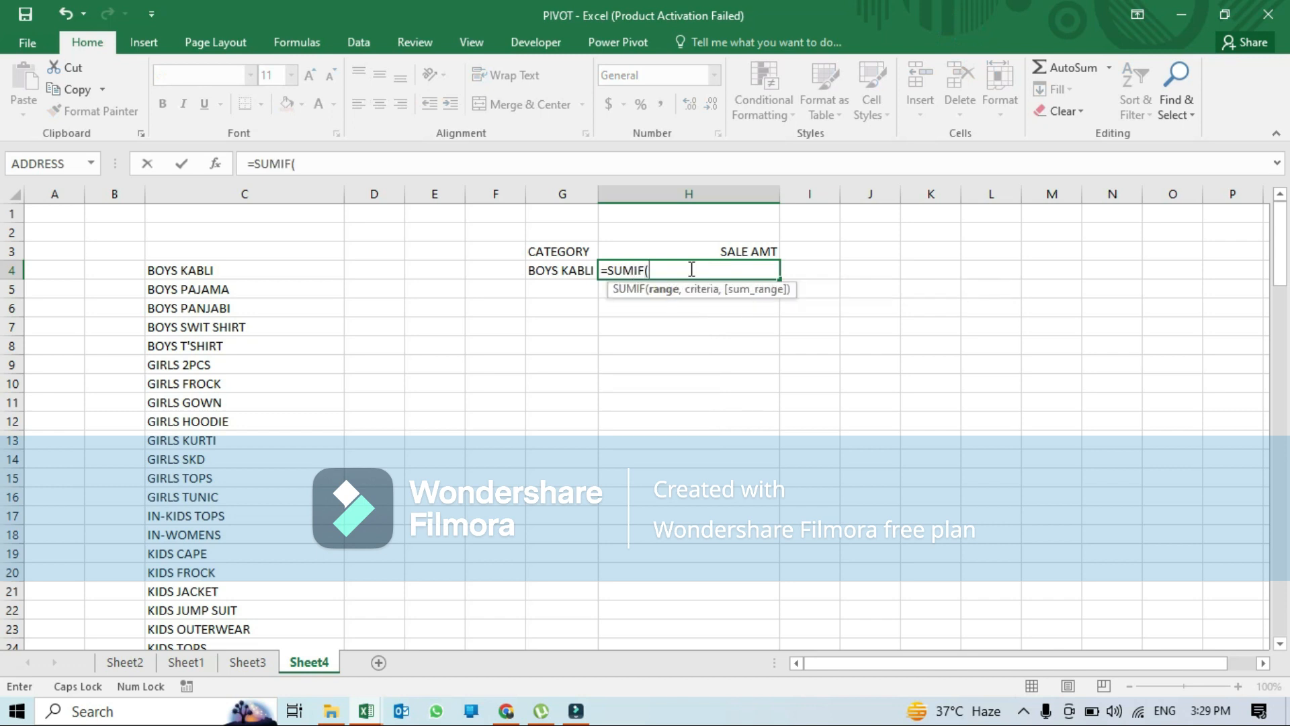
left_click(214, 164)
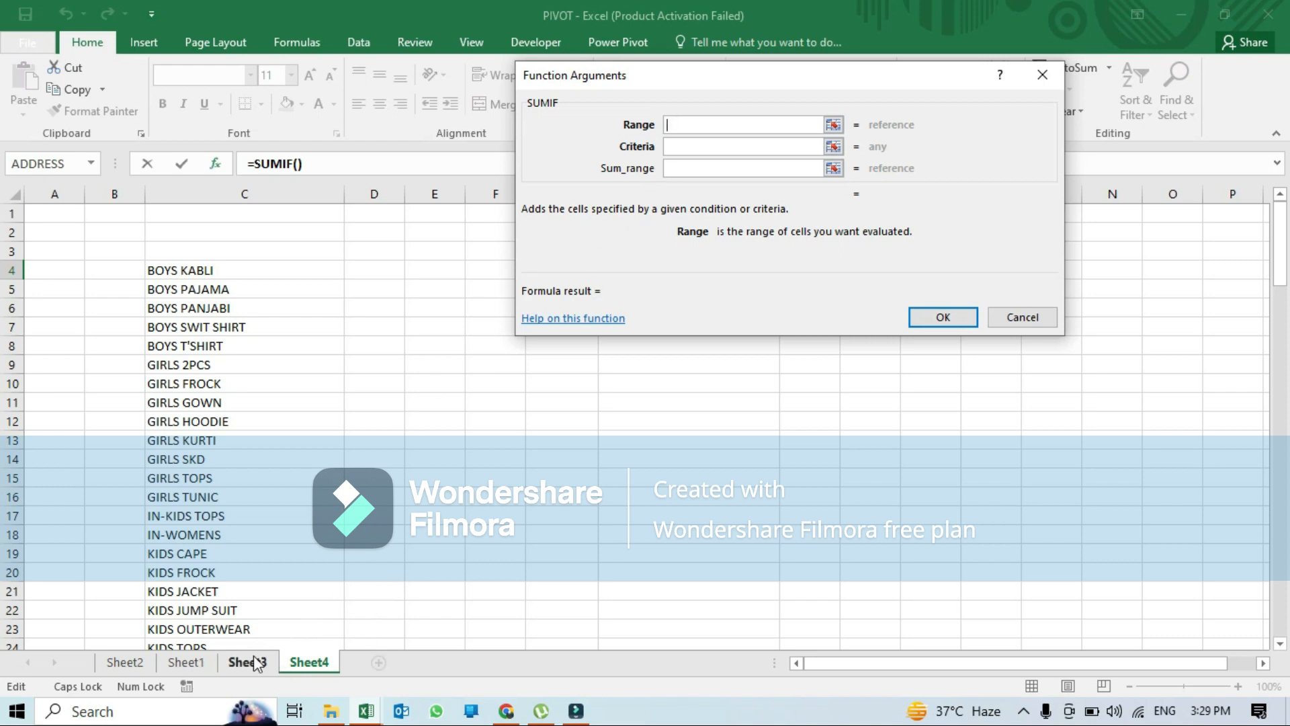
left_click(186, 662)
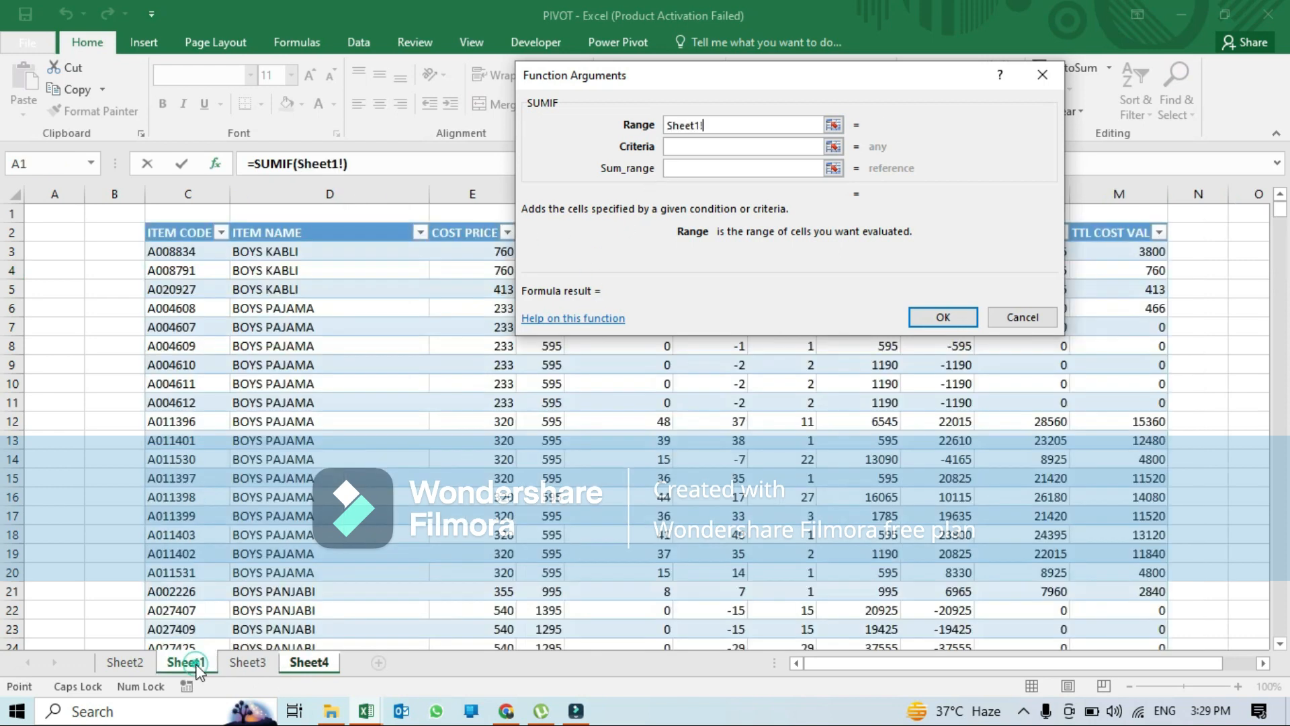
left_click_drag(858, 80, 770, 414)
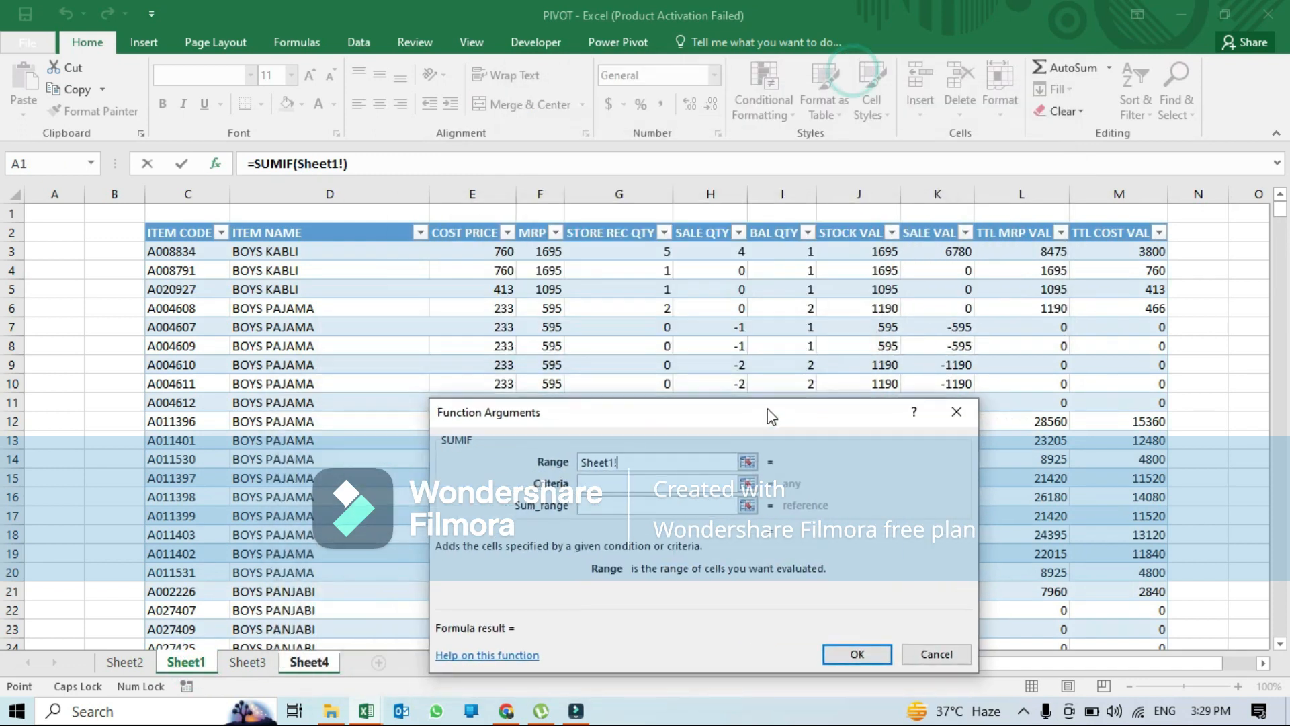
left_click(366, 189)
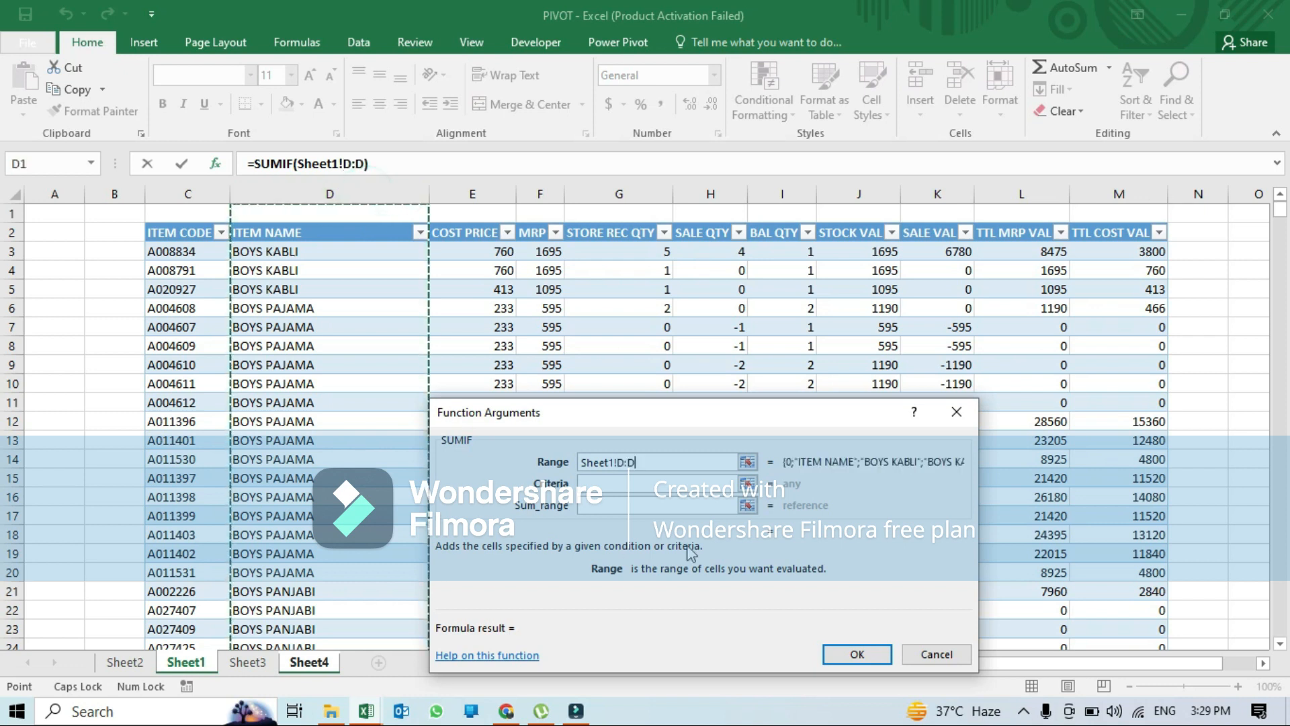
- Complete the SUMIF with G4 as criteria and the SALE VAL column Sheet1!K:K as the sum range
left_click(584, 484)
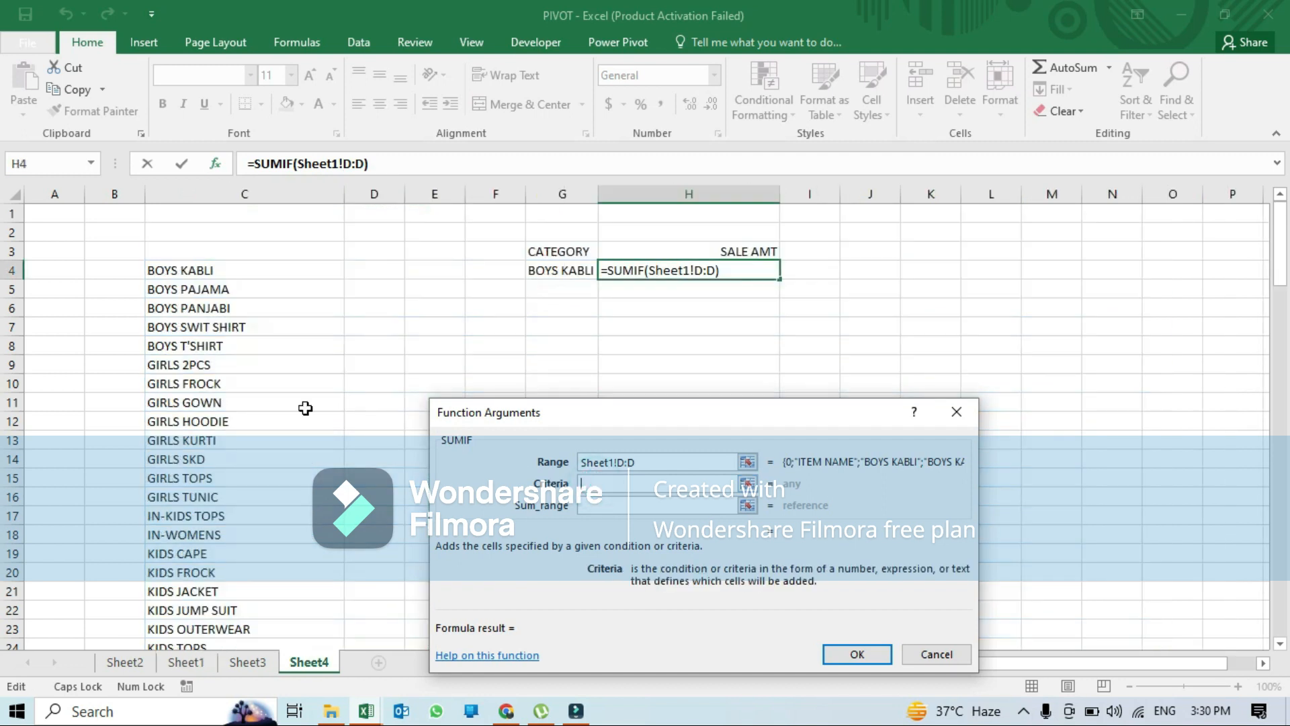
left_click(555, 269)
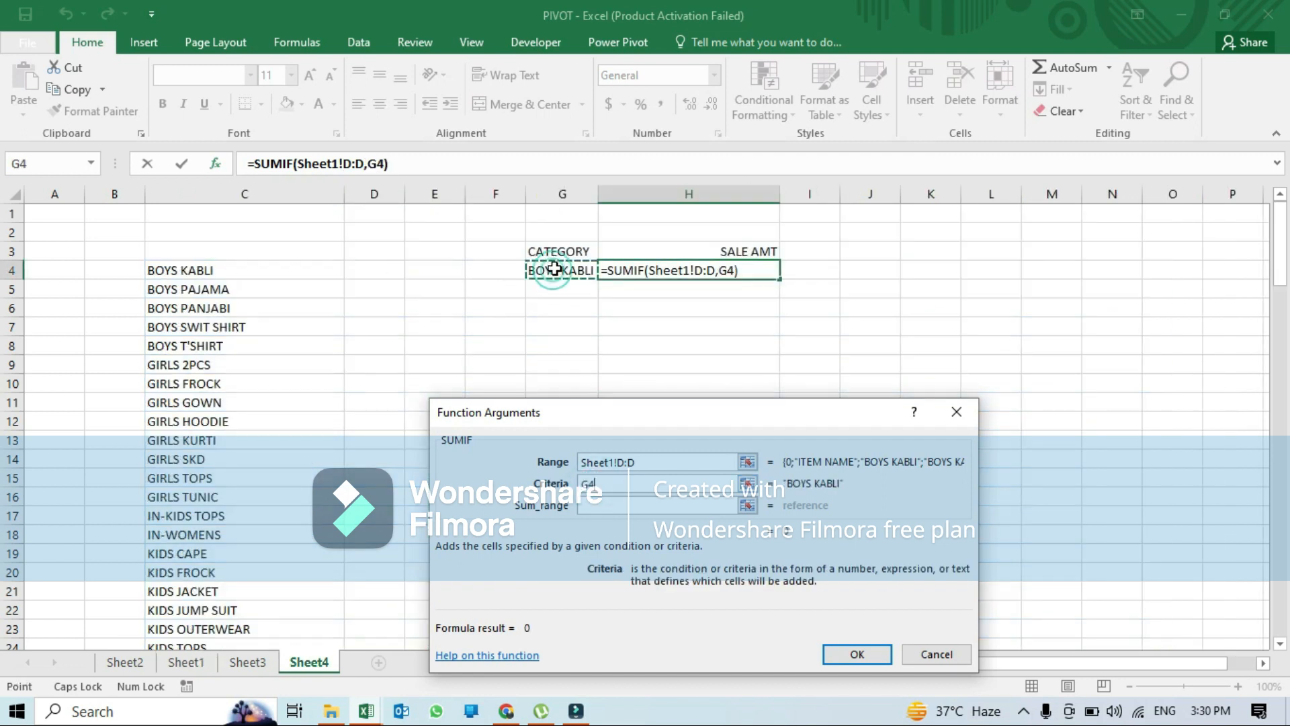
left_click(600, 505)
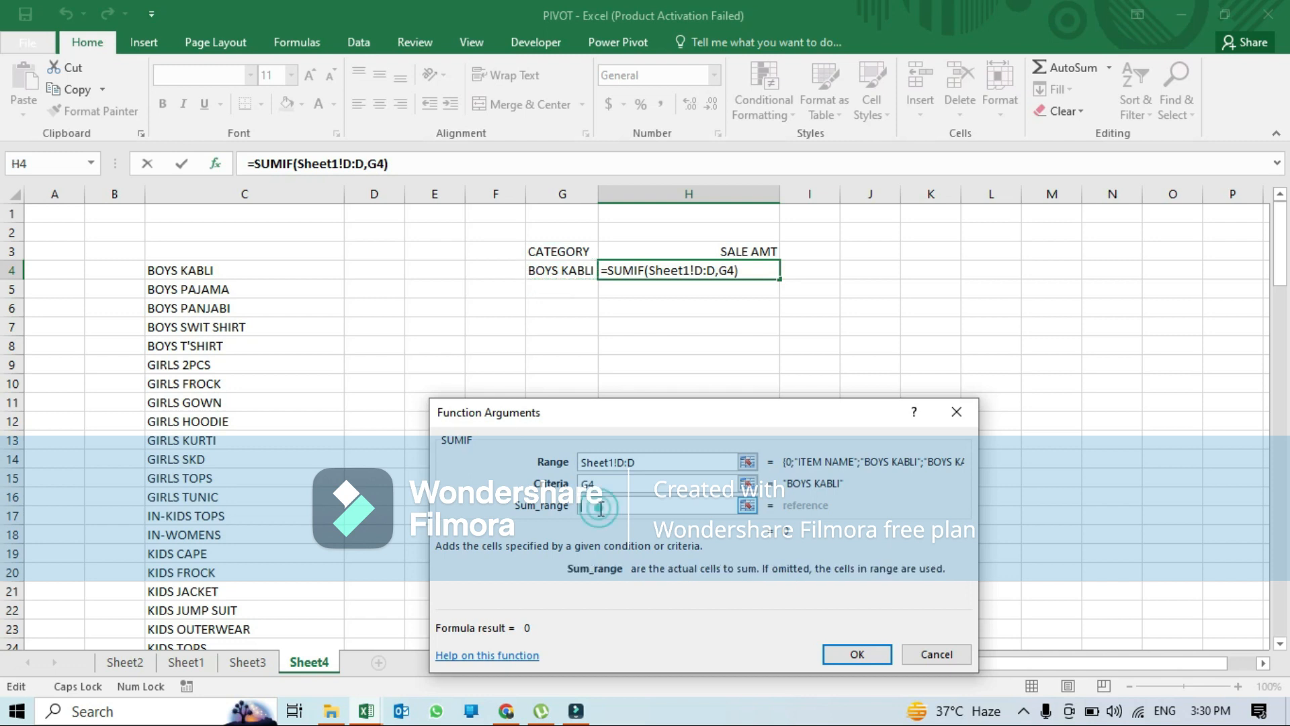
left_click(247, 662)
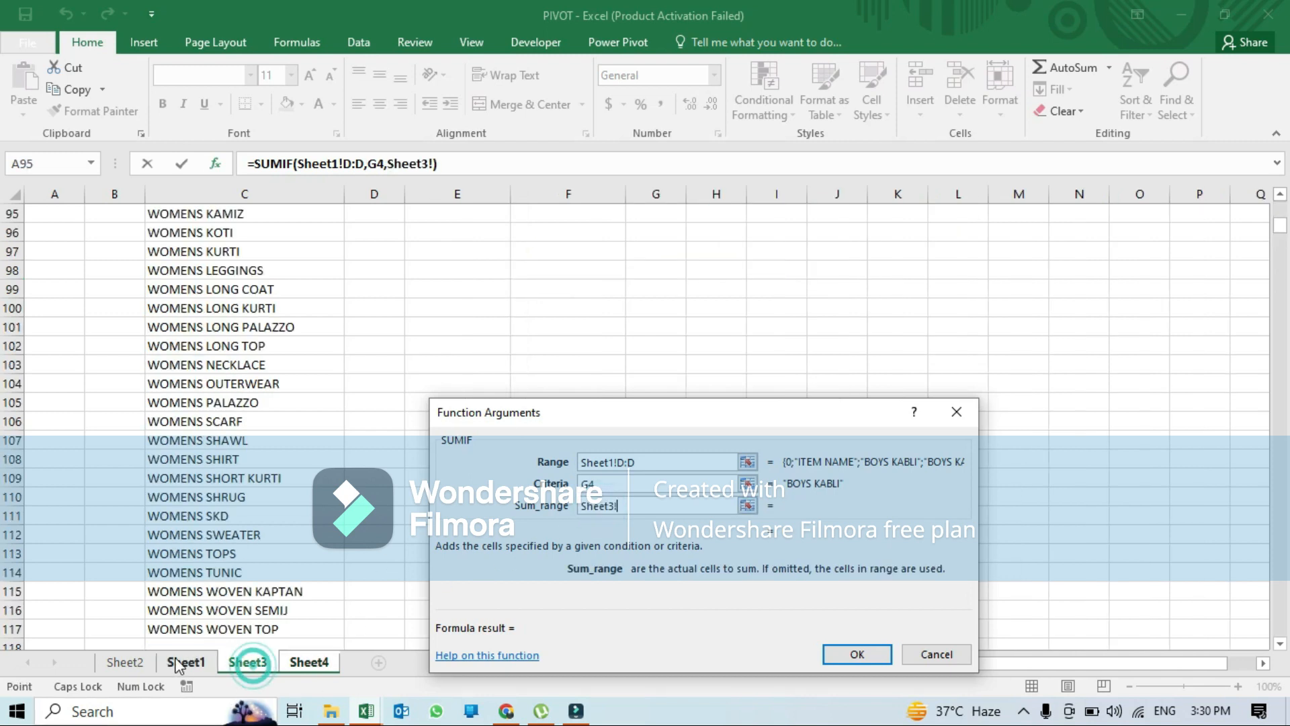
left_click(186, 662)
left_click(945, 193)
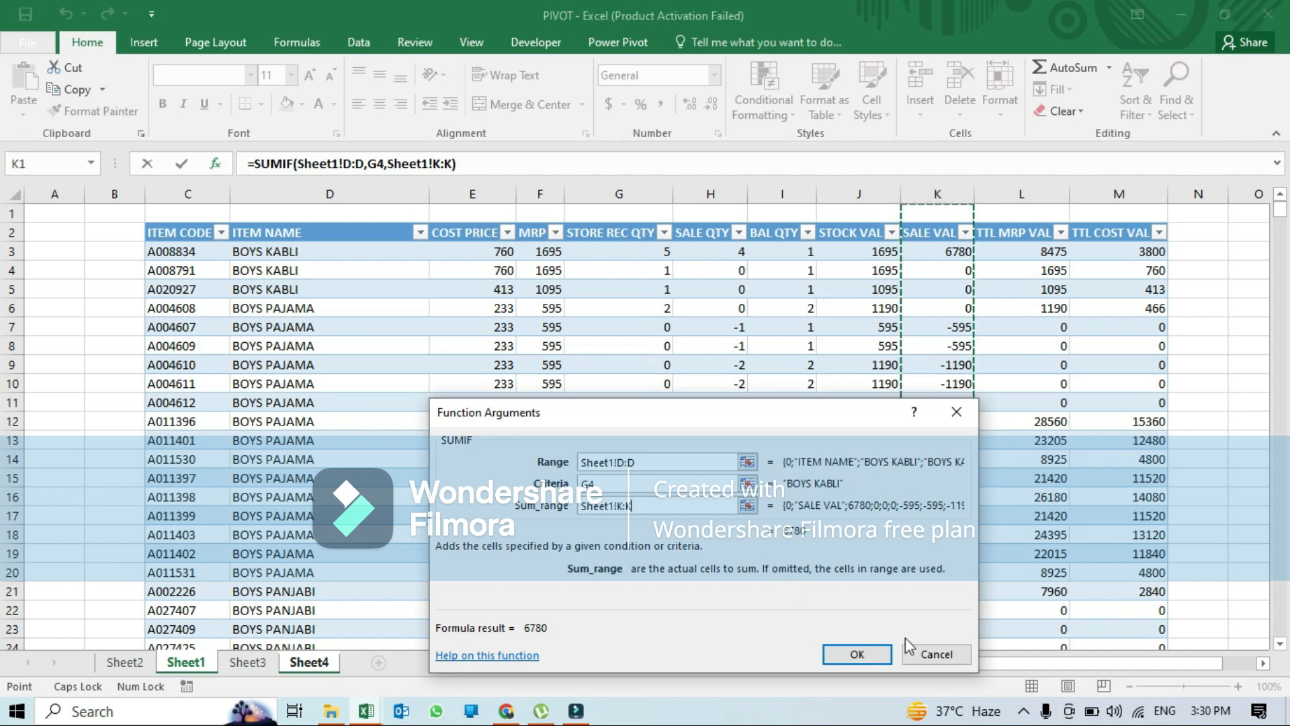
left_click(858, 654)
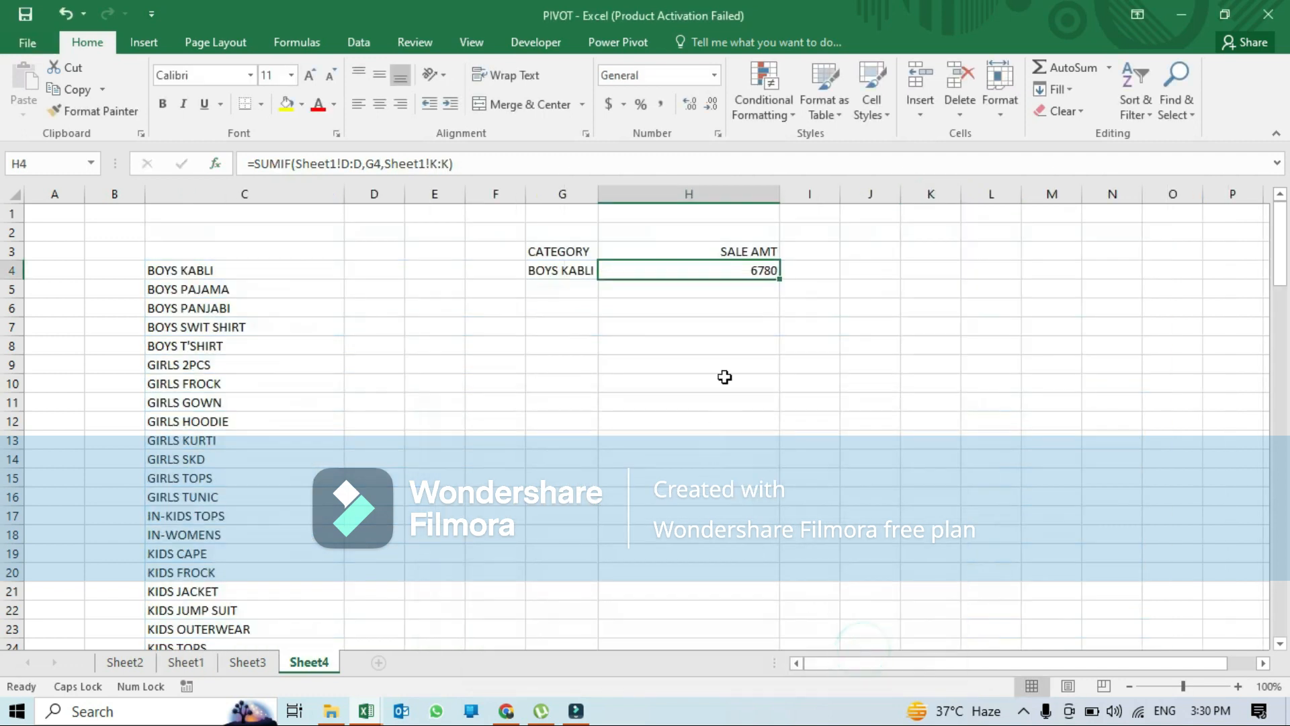
left_click(597, 187)
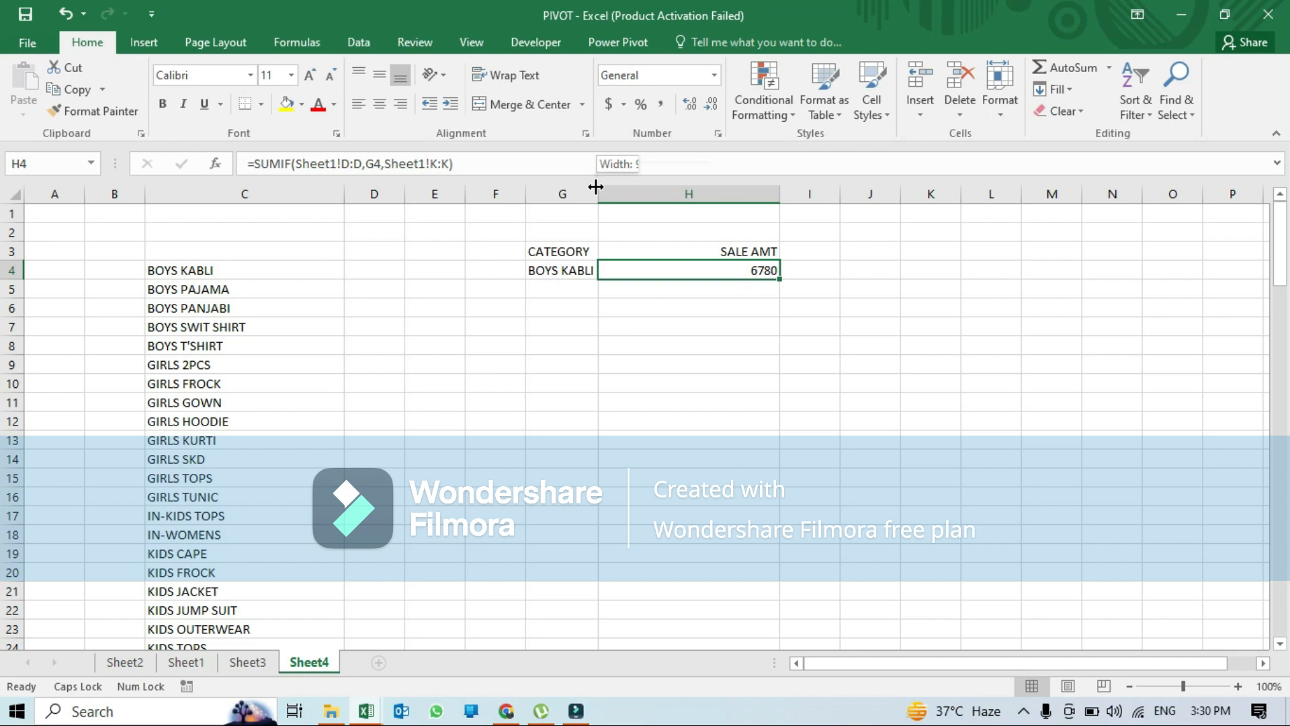
left_click(557, 269)
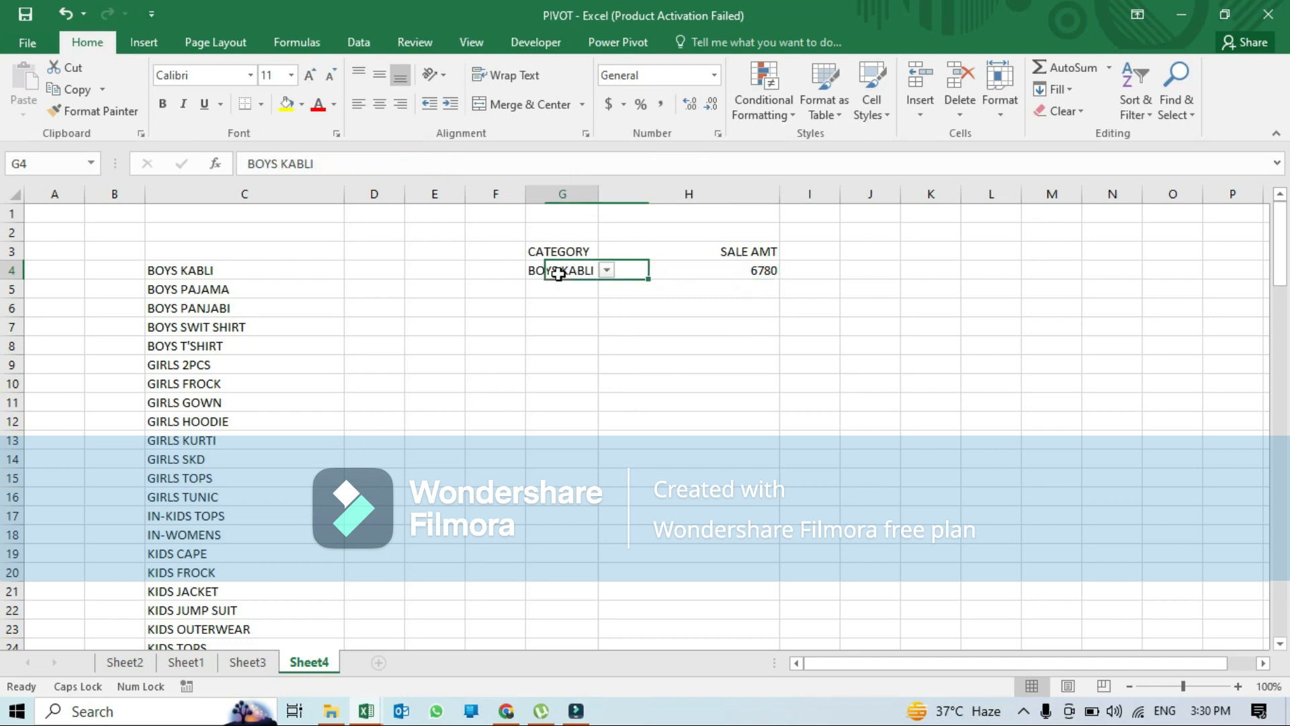
left_click(731, 267)
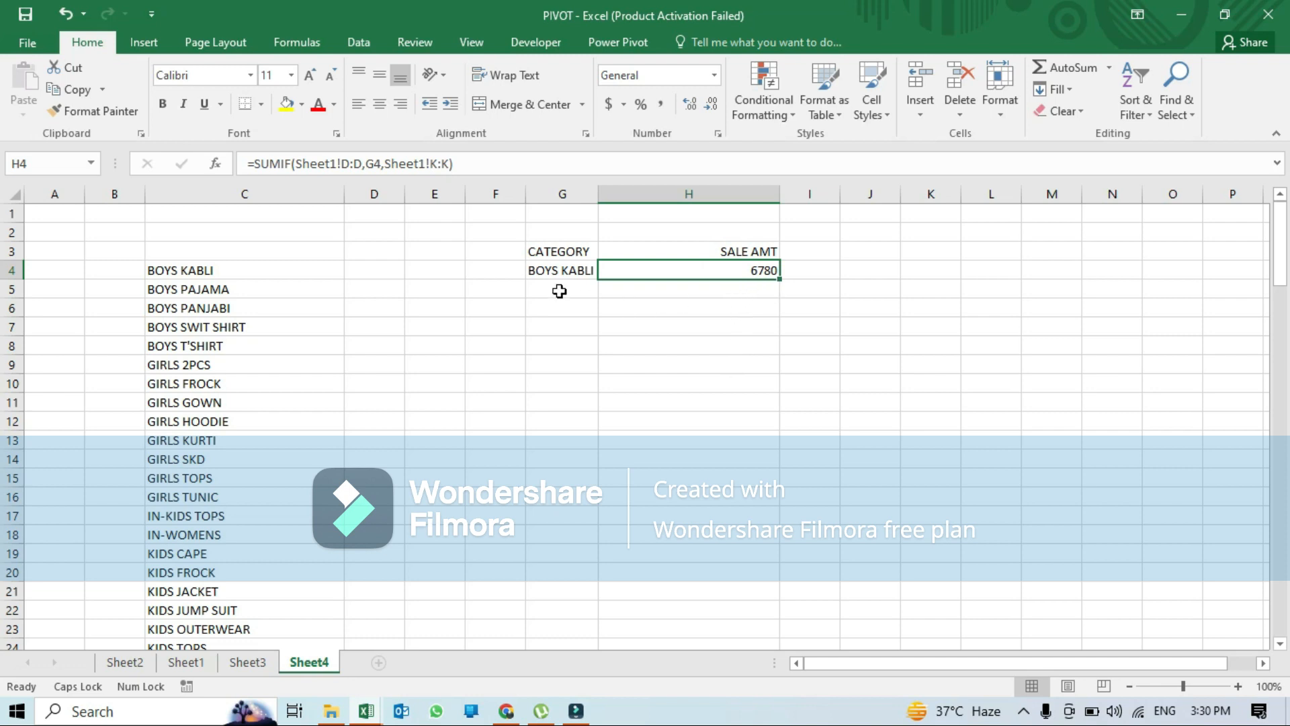
- Choose BOYS PAJAMA from the category drop-down in G4 and fit column G to its contents
left_click(571, 273)
left_click(607, 269)
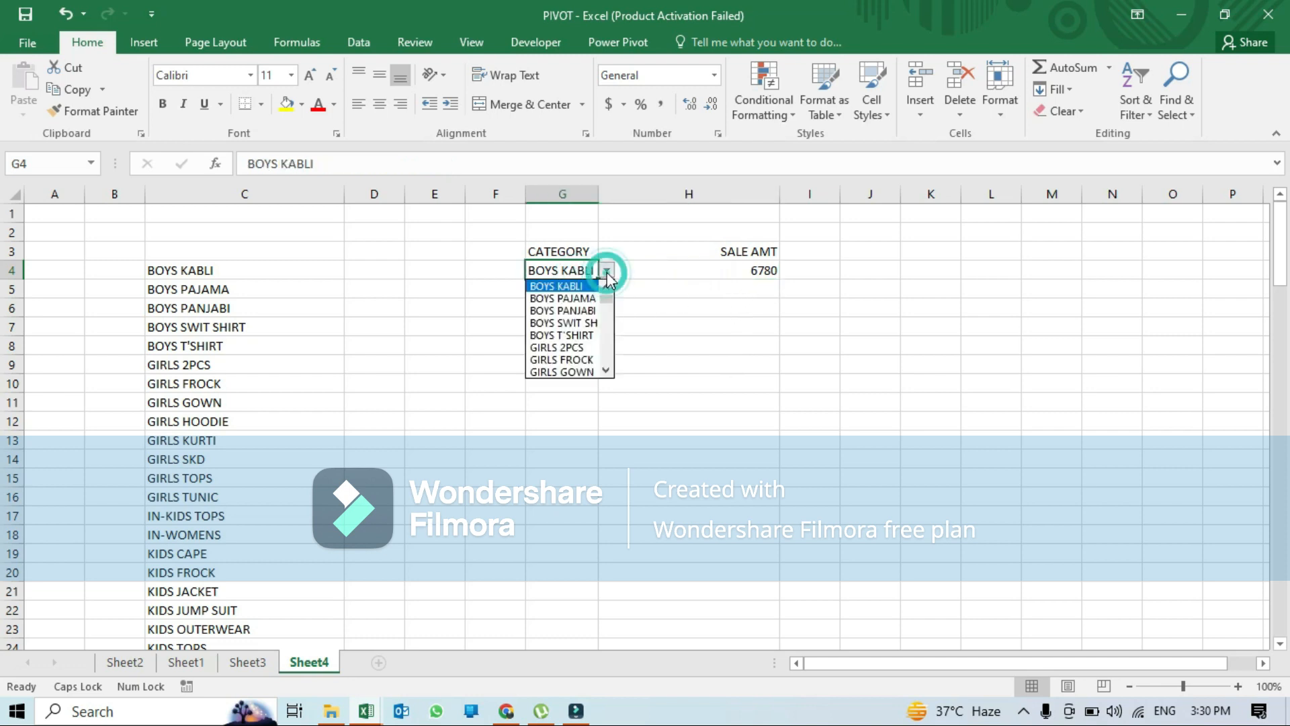
left_click(579, 299)
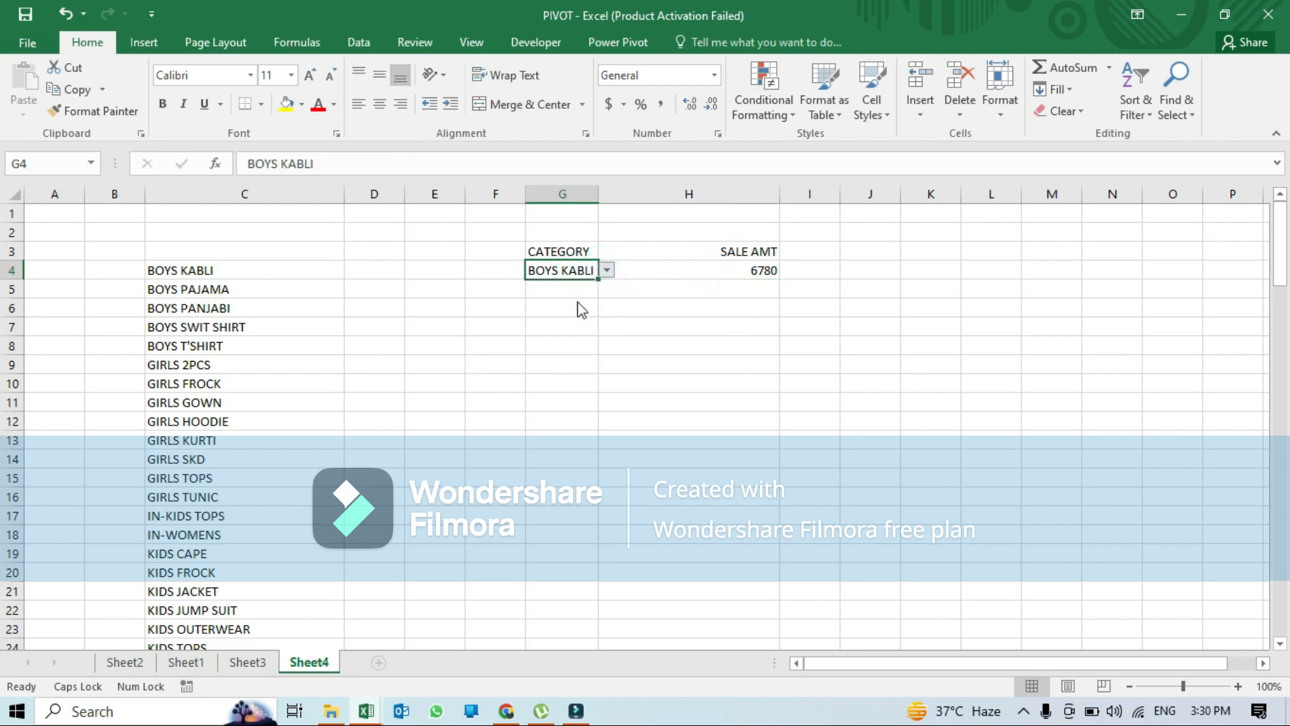
left_click(739, 274)
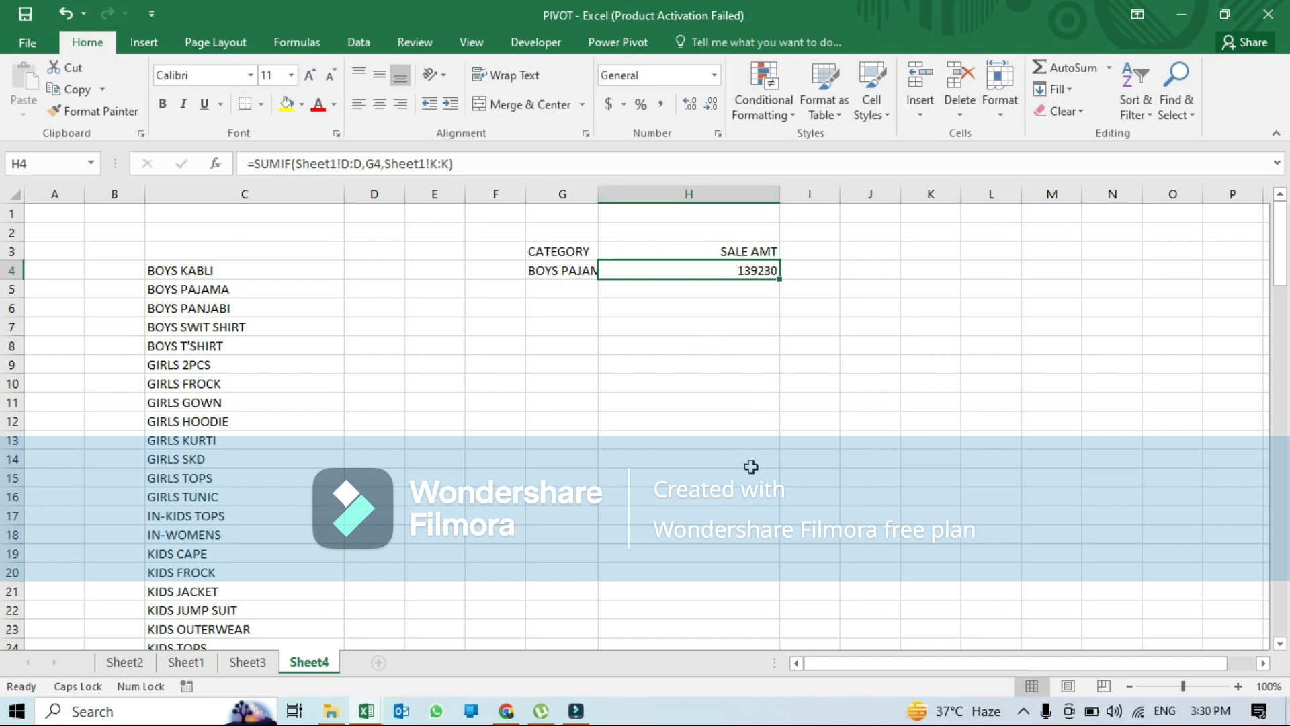
double_click(593, 200)
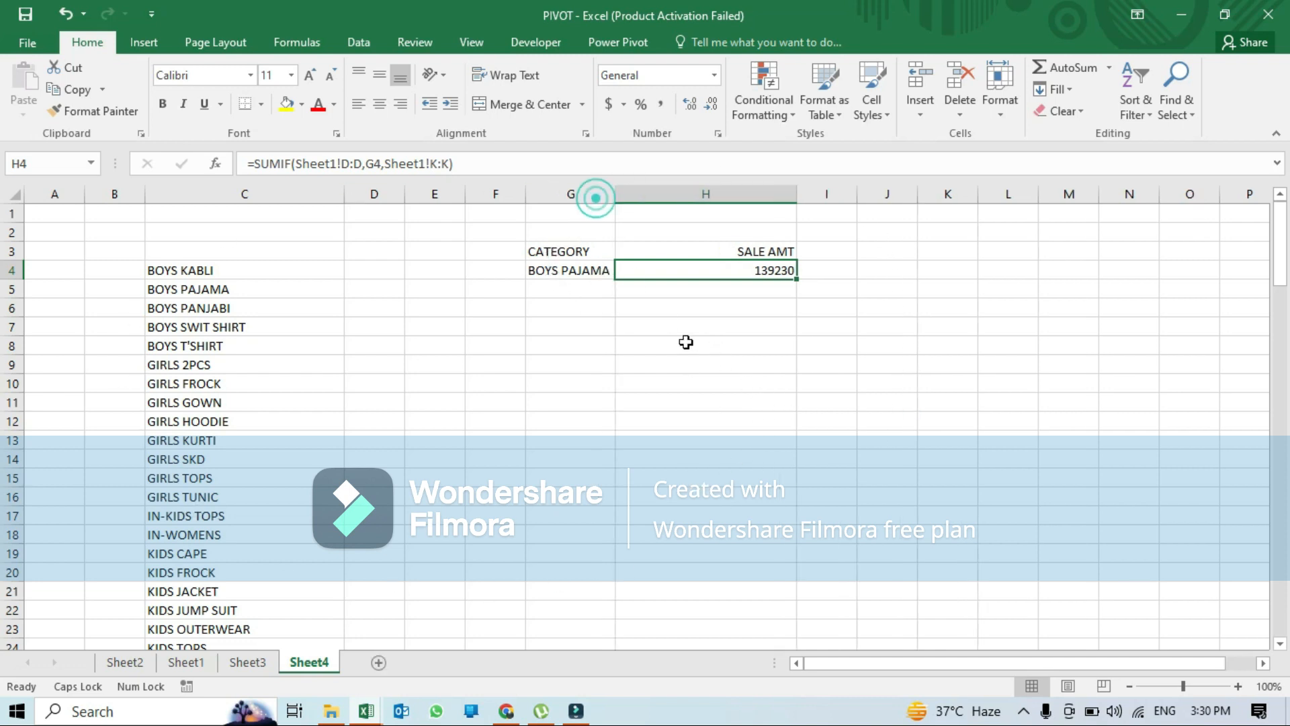